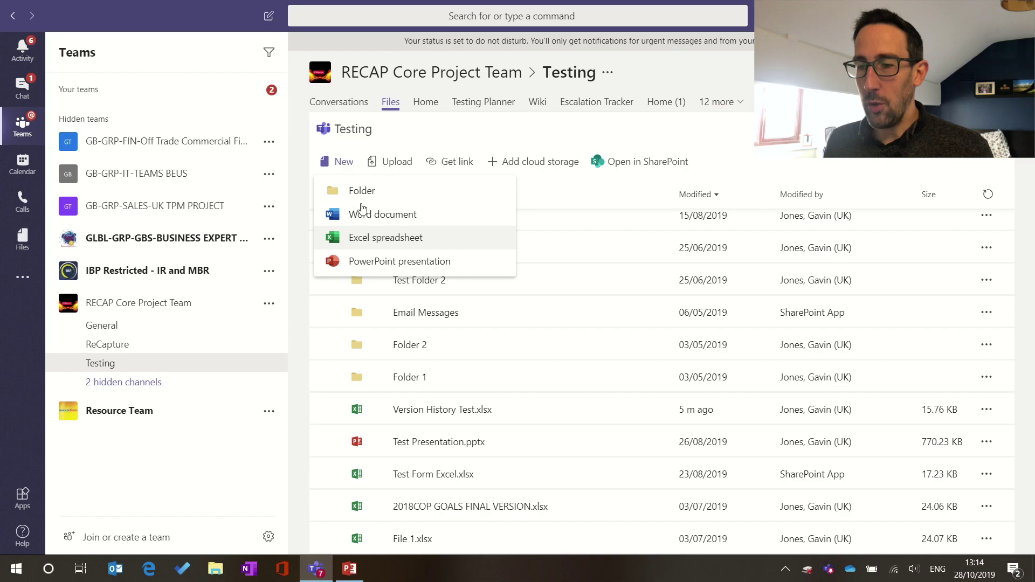
Open Version History Test.xlsx from the Testing channel's files and check which additional options the file offers.
click(443, 412)
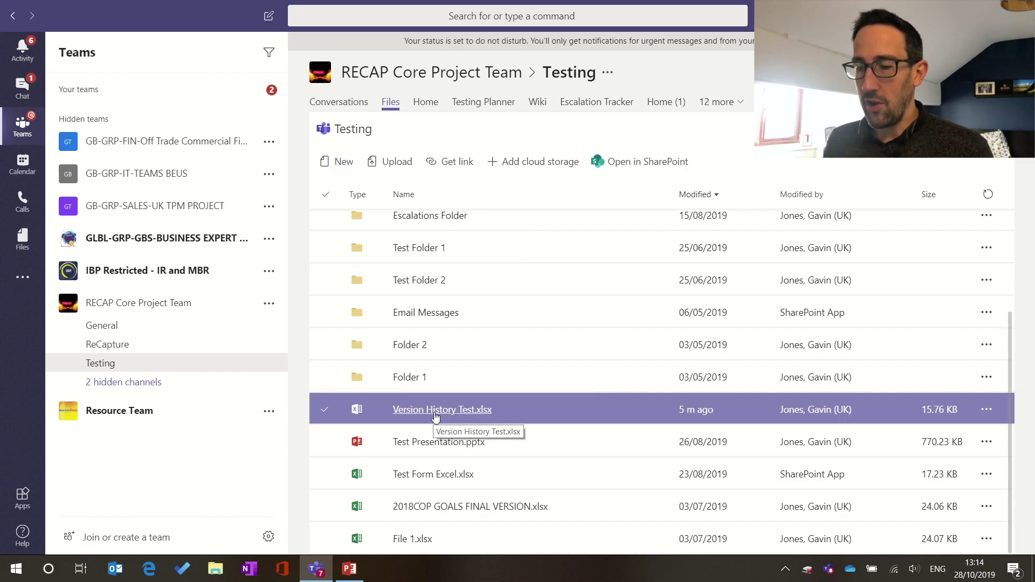
click(436, 411)
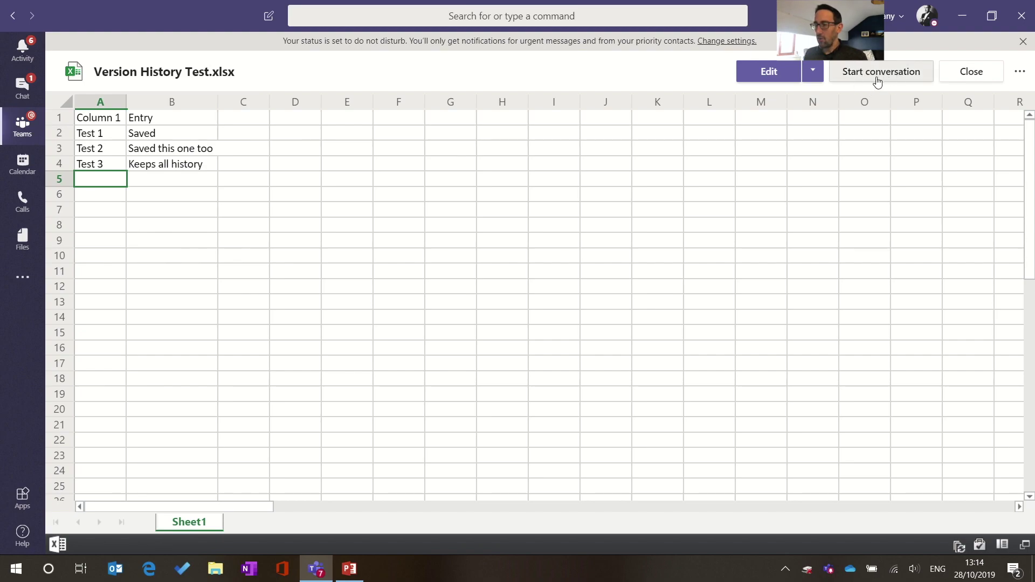
click(1019, 76)
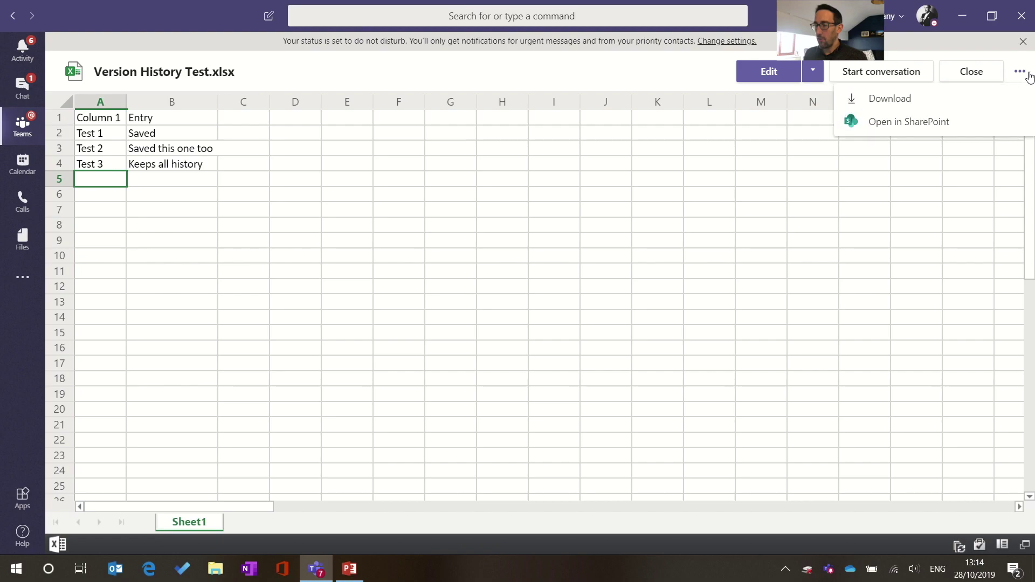
click(1019, 73)
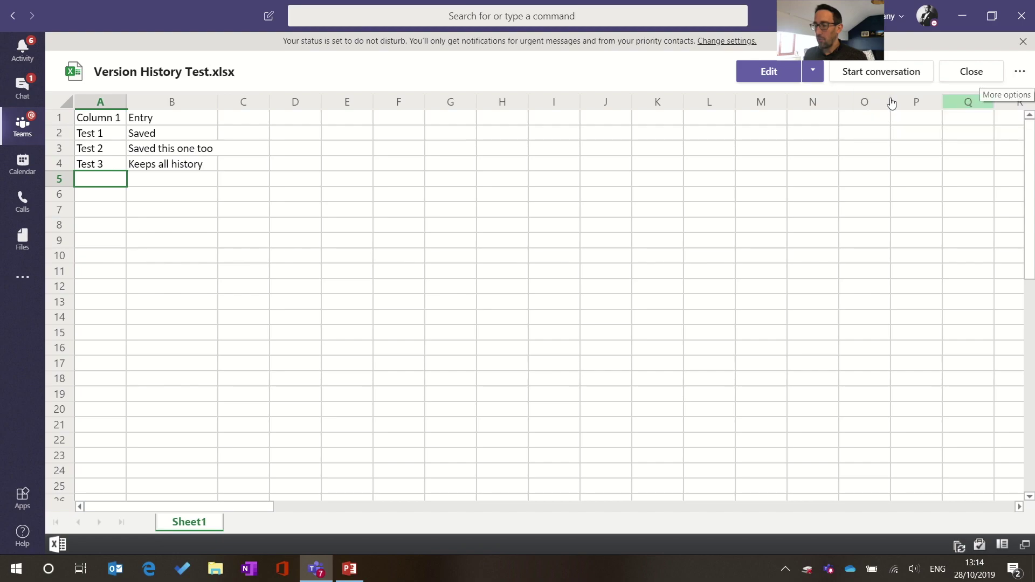
Start a conversation on the open workbook and post "Hi everyone just updated this with my changes".
click(851, 74)
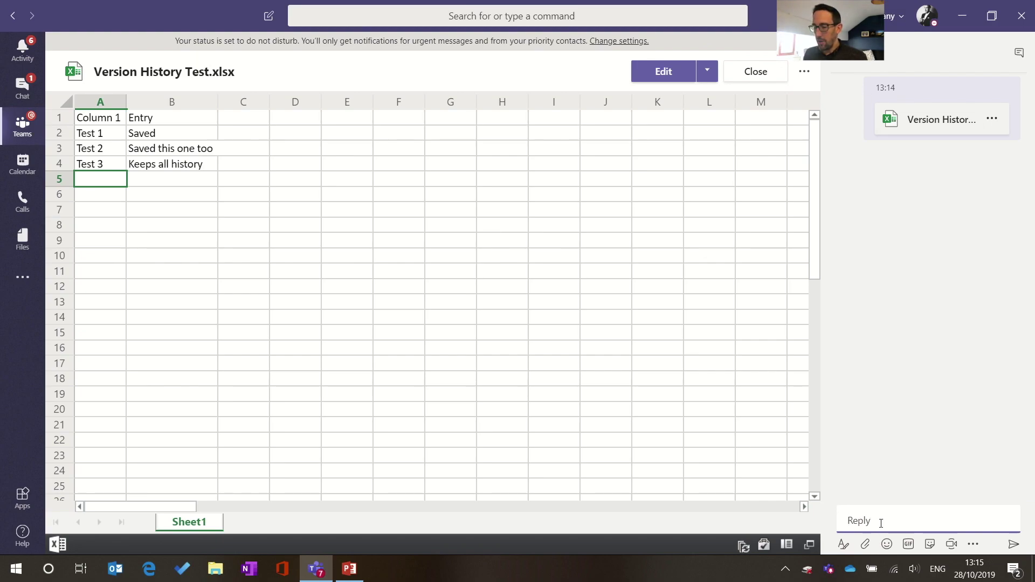
text(Hi everyone)
text( just)
text( y)
text(pdat)
text(e this with my changes)
key(Return)
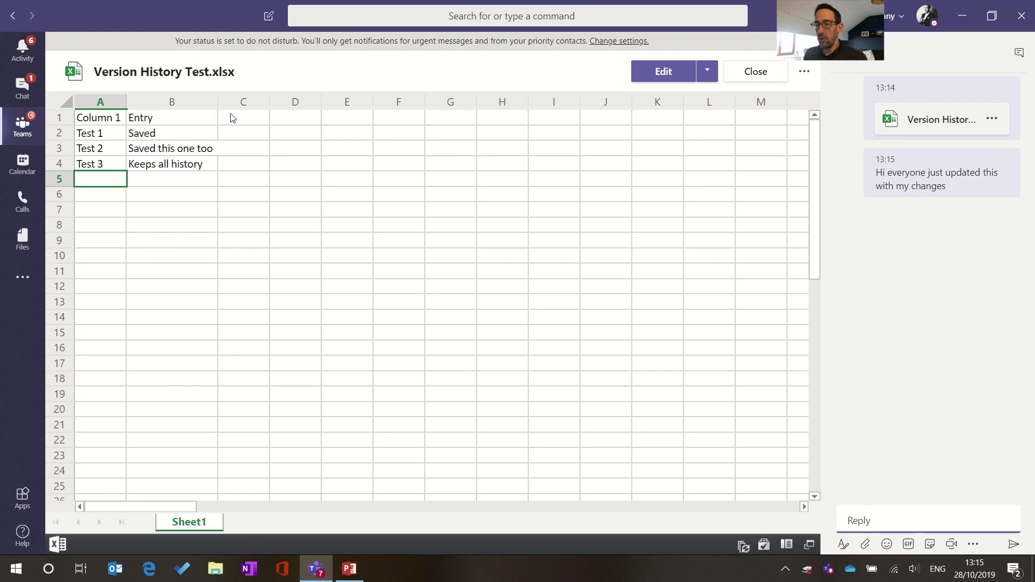
Close the workbook and view its new post in the Testing channel's conversations.
mouse_move(965, 139)
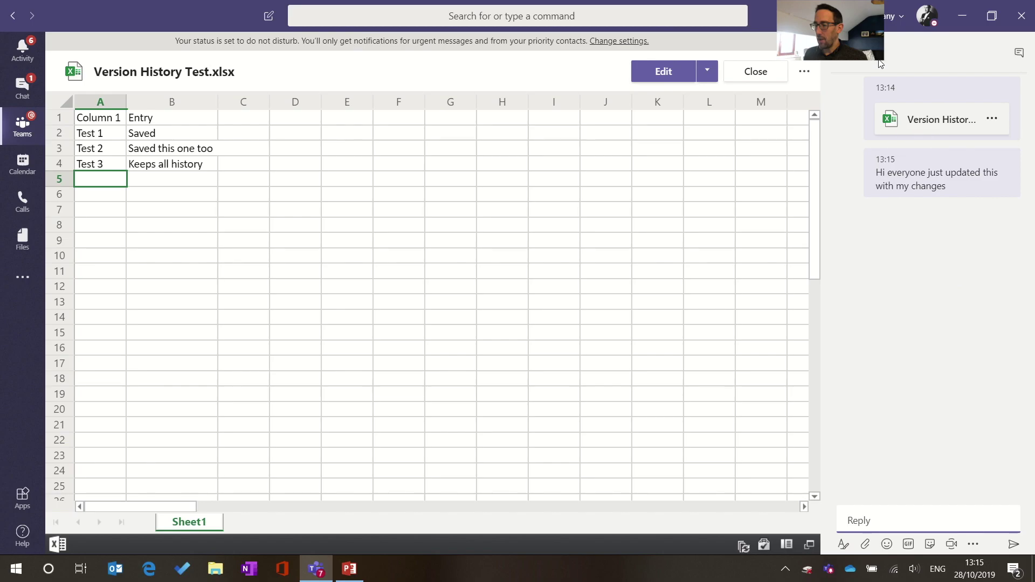
click(738, 78)
click(340, 104)
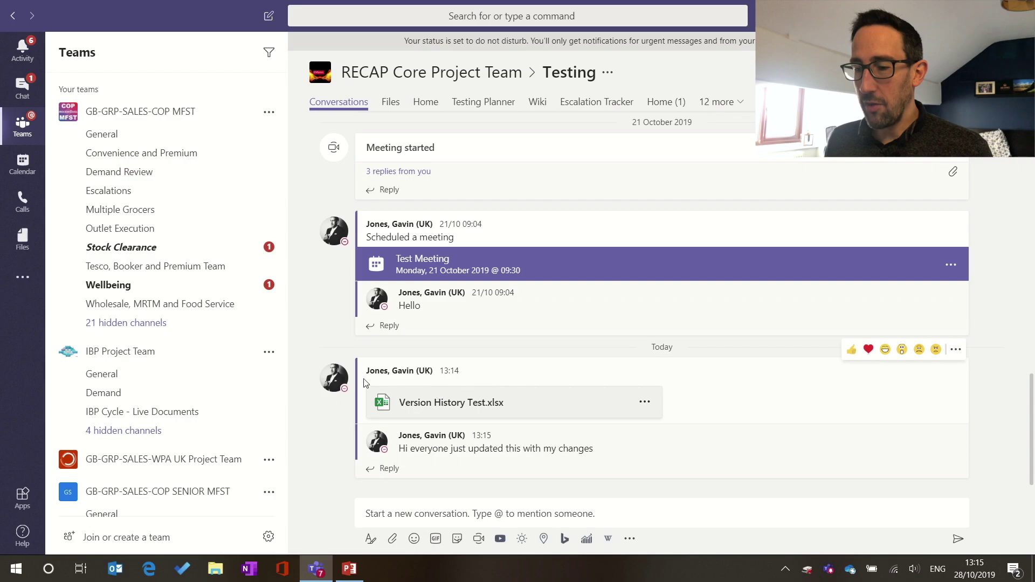
click(431, 435)
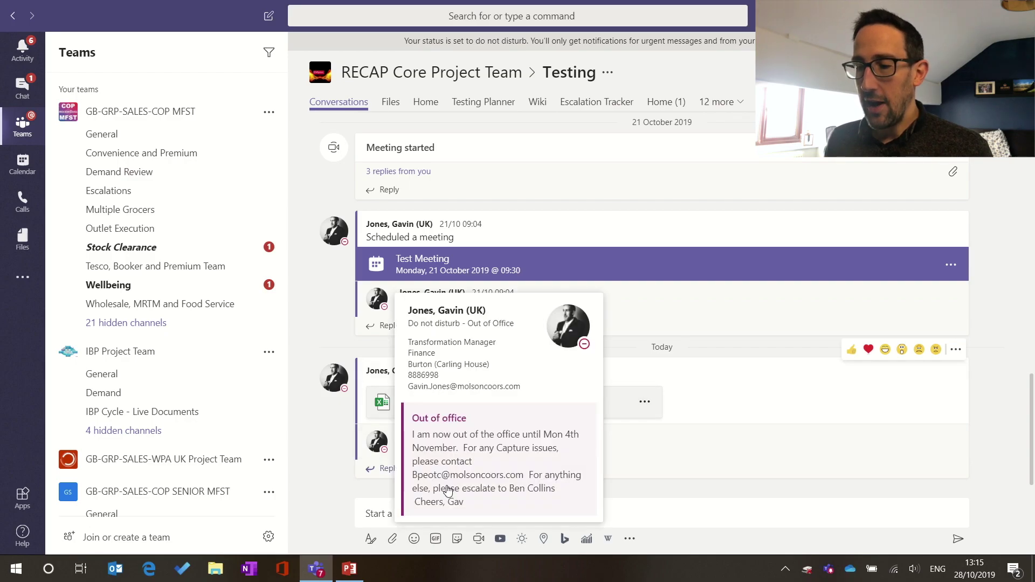
click(657, 464)
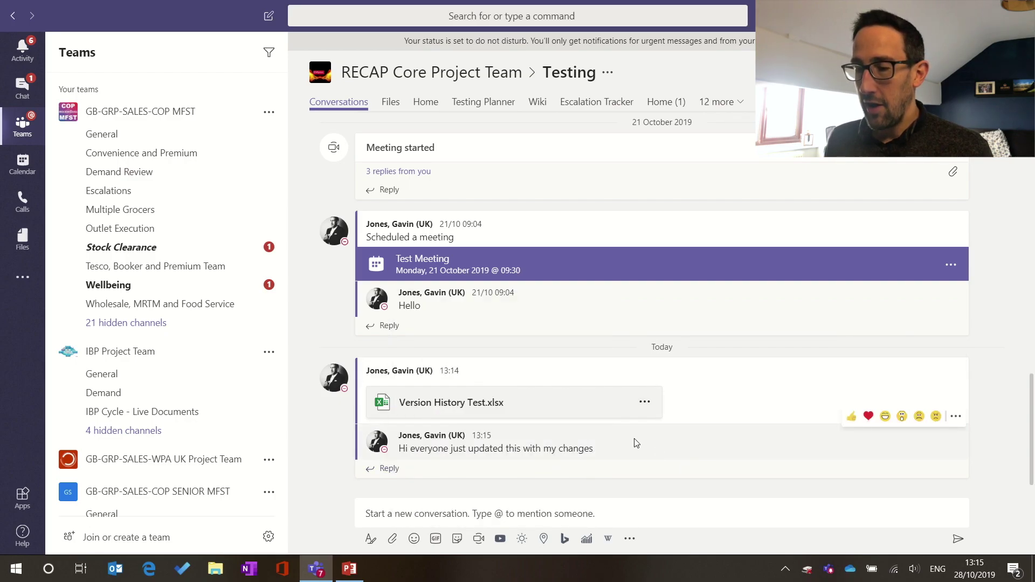
View the workbook from the file attached to the channel post, close it, and show the attachment's options.
click(466, 409)
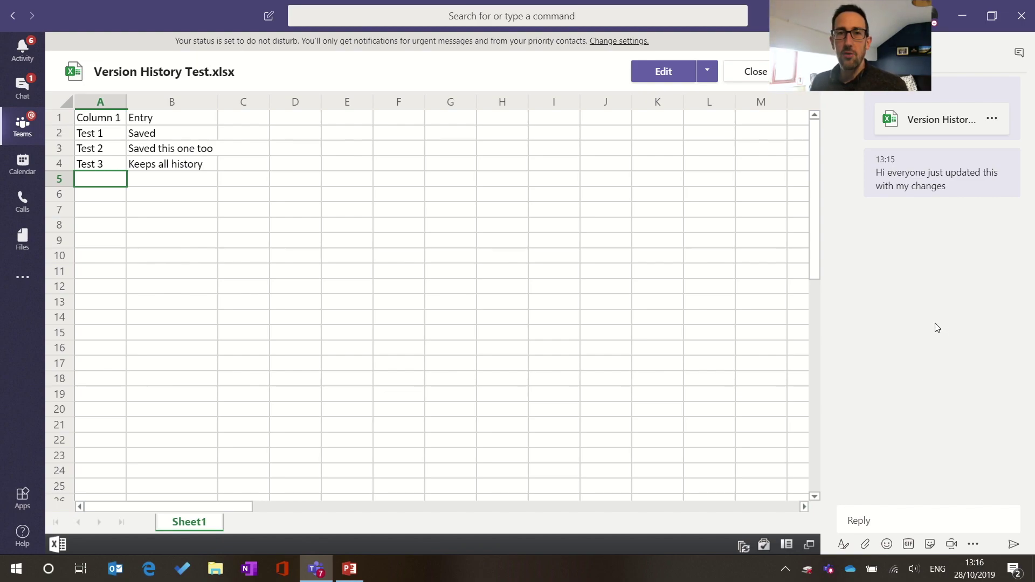
click(755, 71)
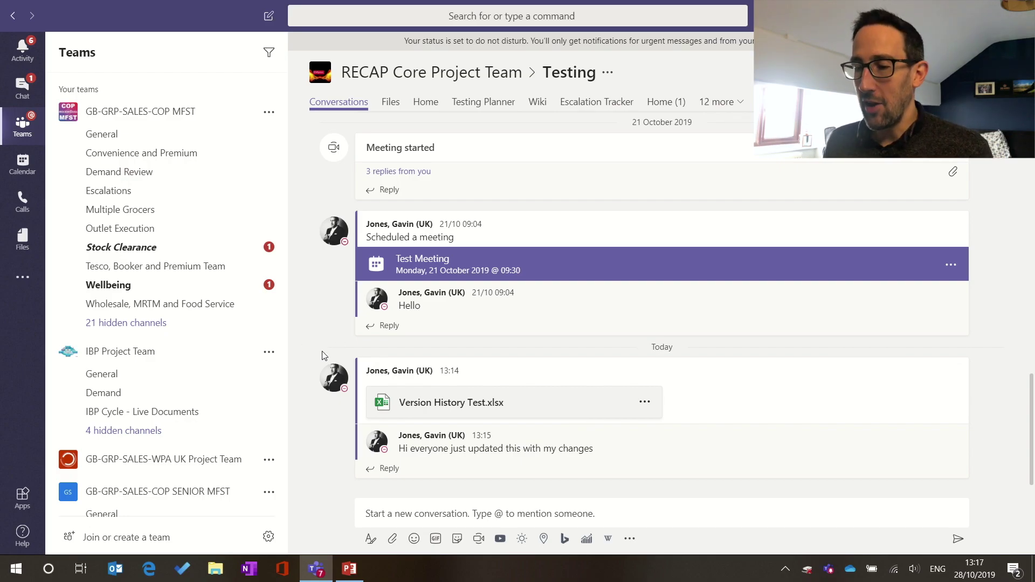
click(645, 403)
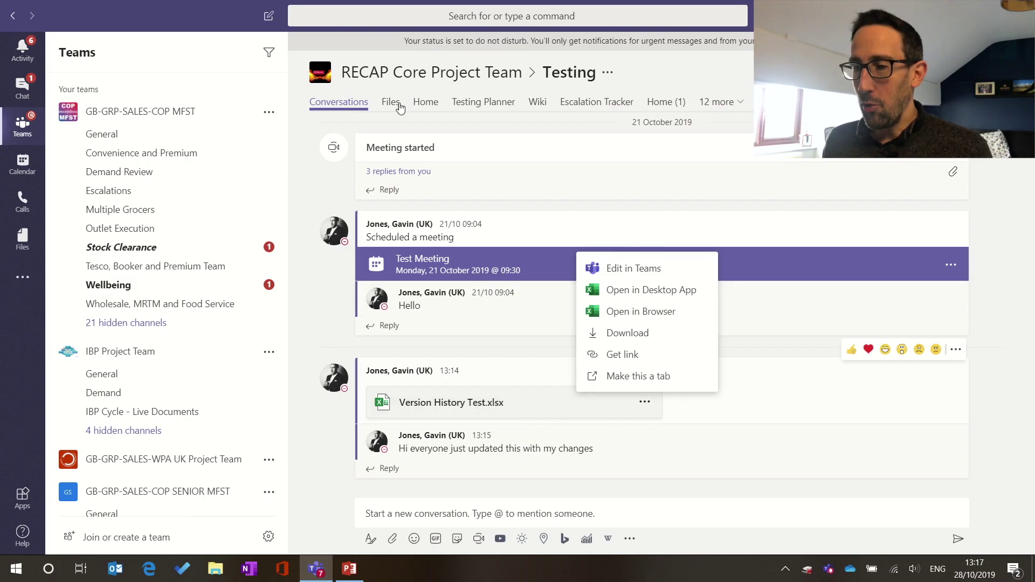
Reopen Version History Test.xlsx from the channel post and open it in the desktop app for editing.
click(429, 404)
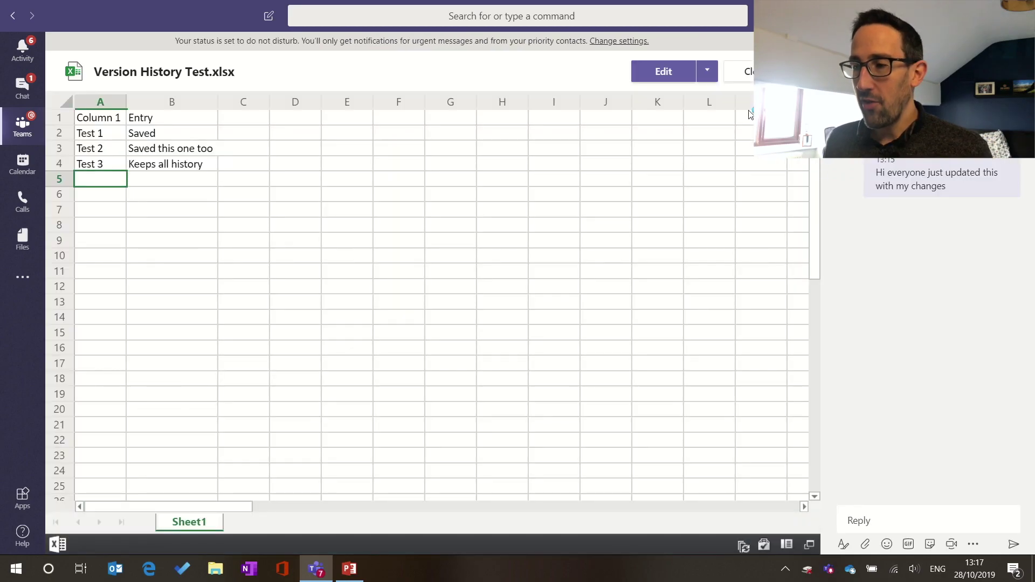
click(708, 71)
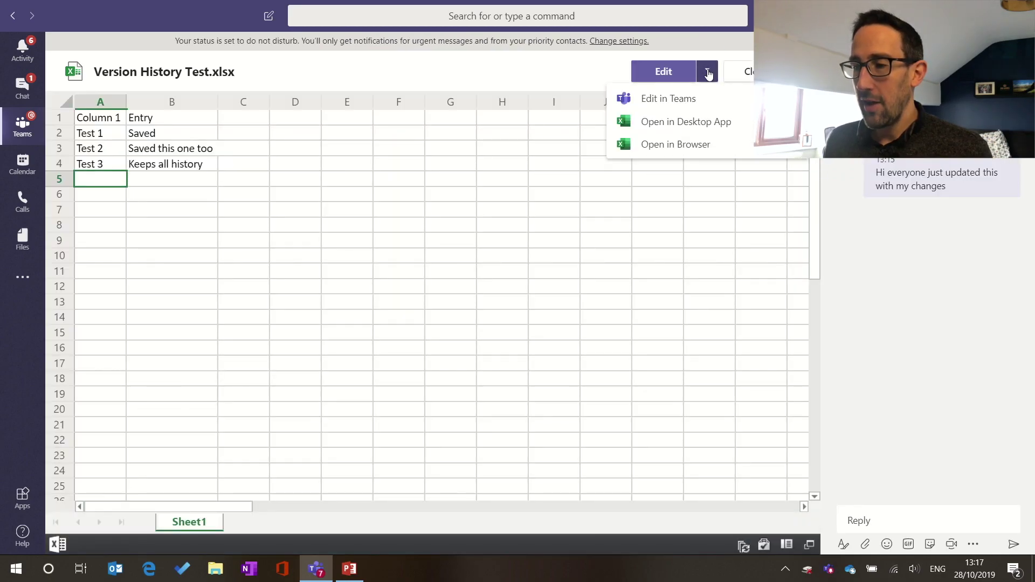
click(680, 129)
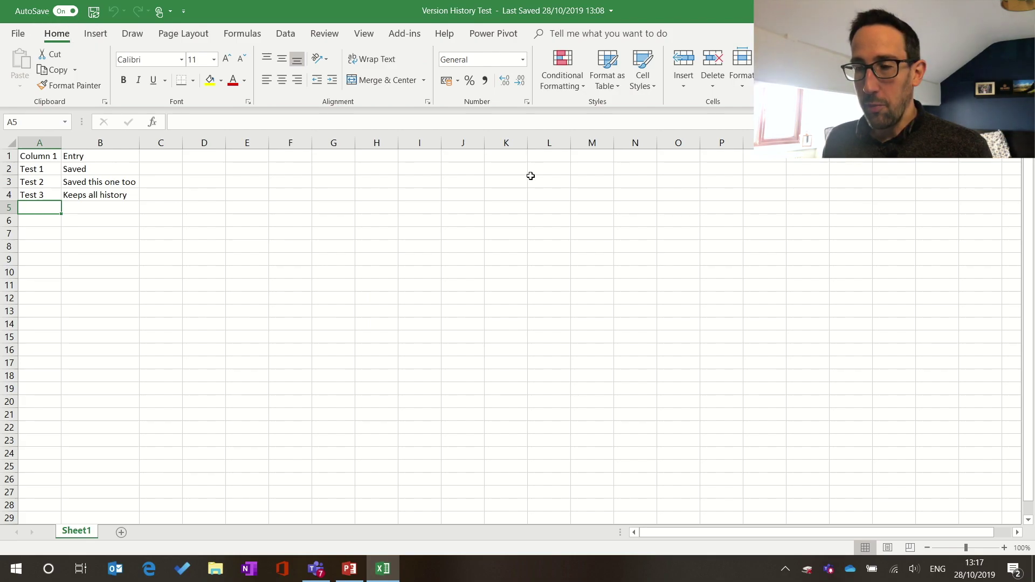
click(109, 208)
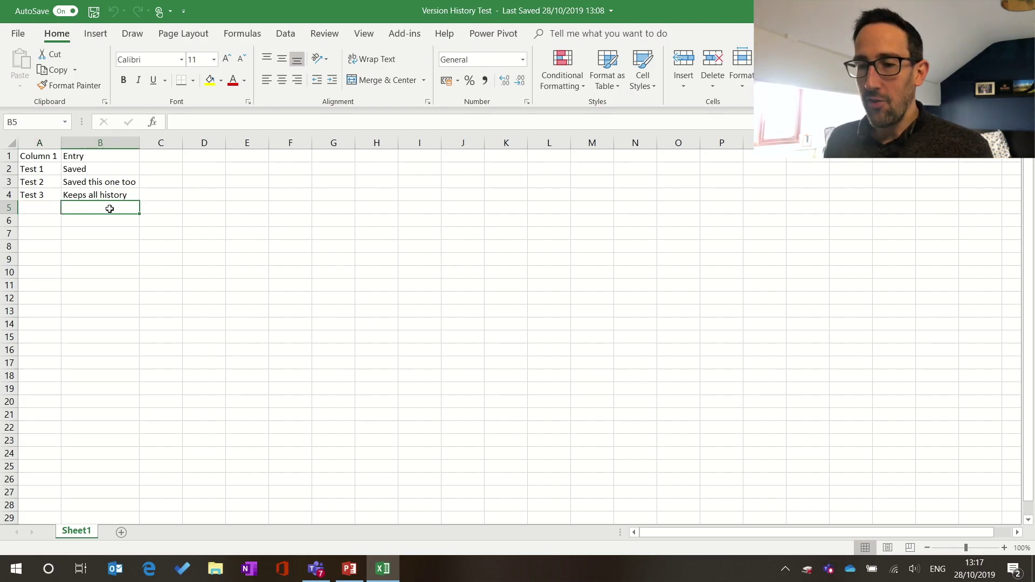
click(168, 195)
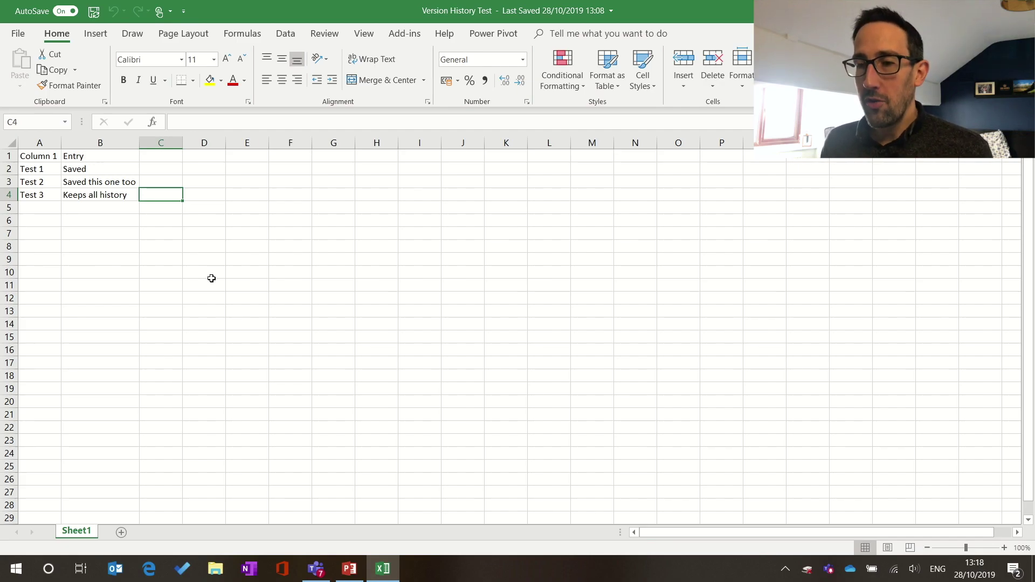
Examine the general options for saving a copy of the workbook, including password and read-only settings, and cancel without saving.
click(18, 36)
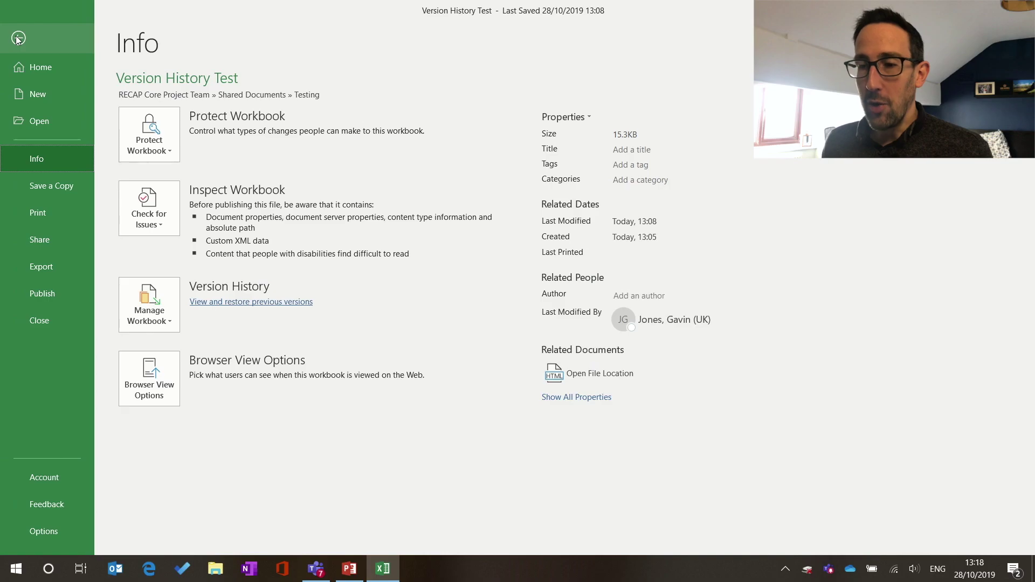
click(37, 188)
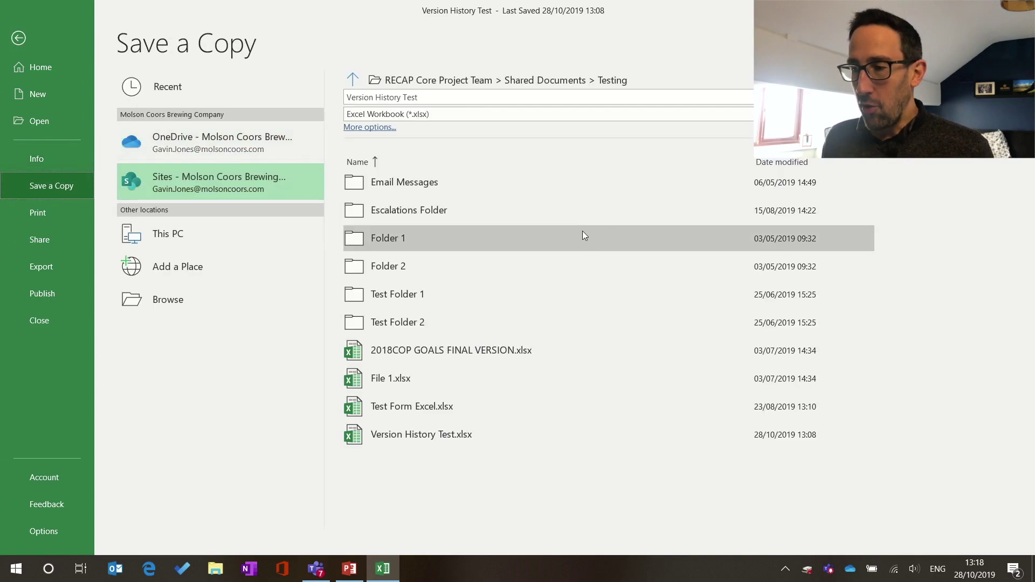
click(377, 128)
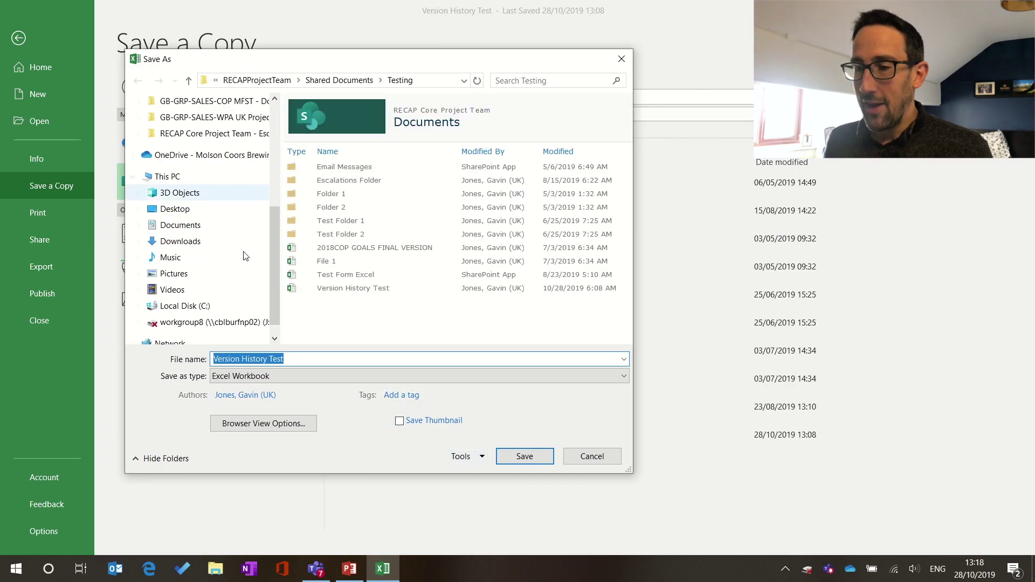
click(469, 458)
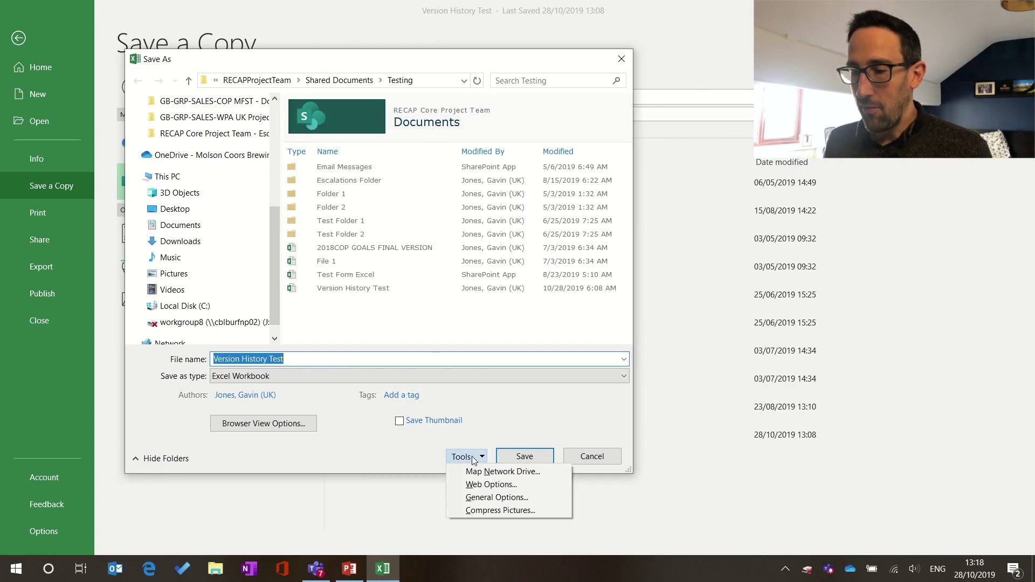
click(495, 497)
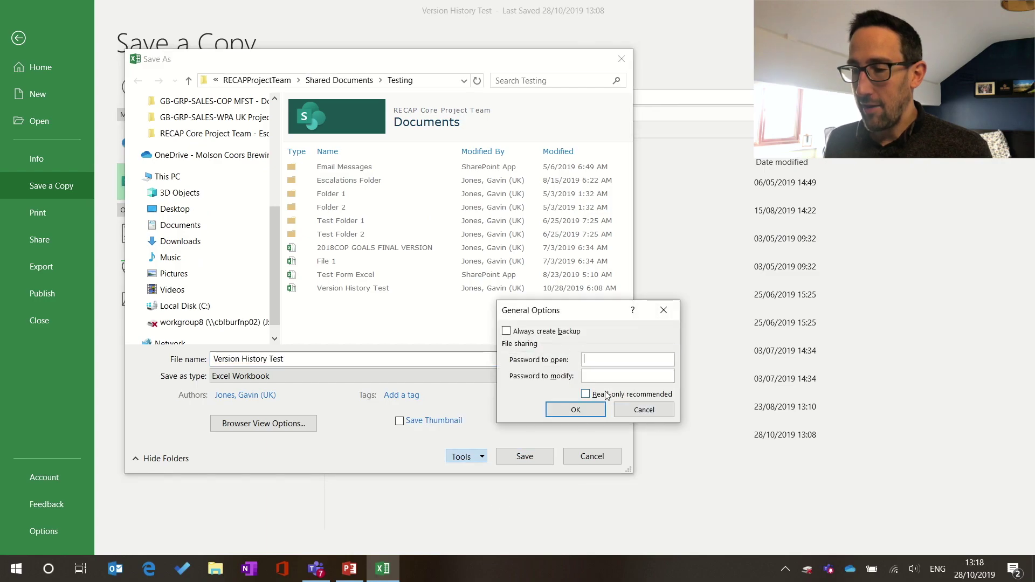
click(648, 411)
click(592, 456)
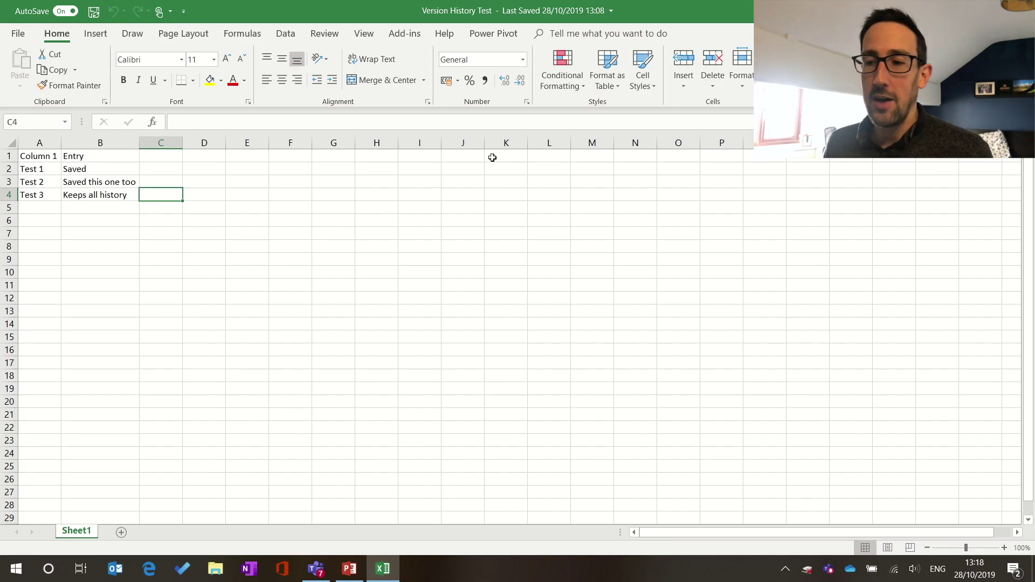
Show the workbook's version history, view the version saved at 13:05, and close that version.
click(612, 12)
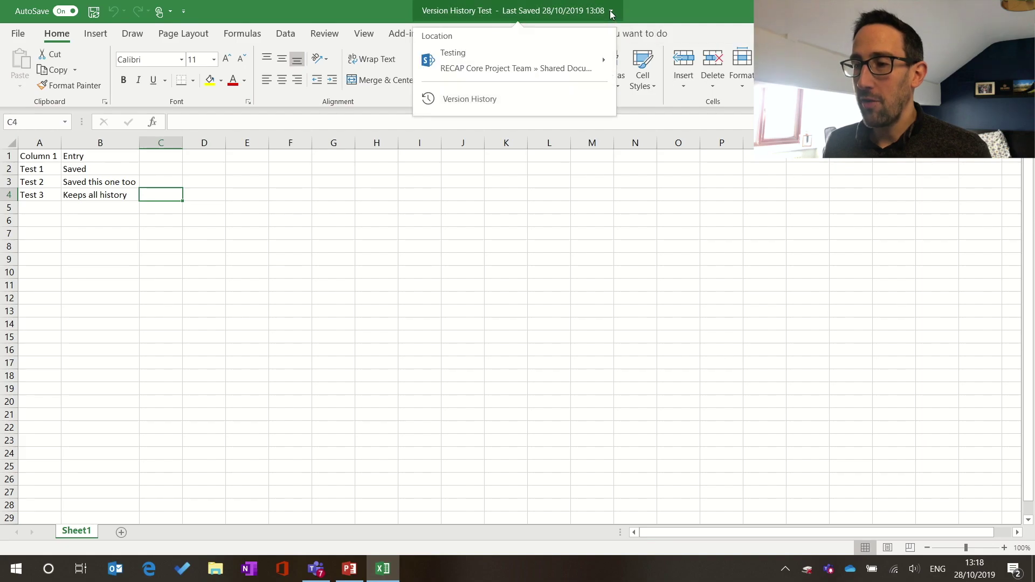
click(461, 100)
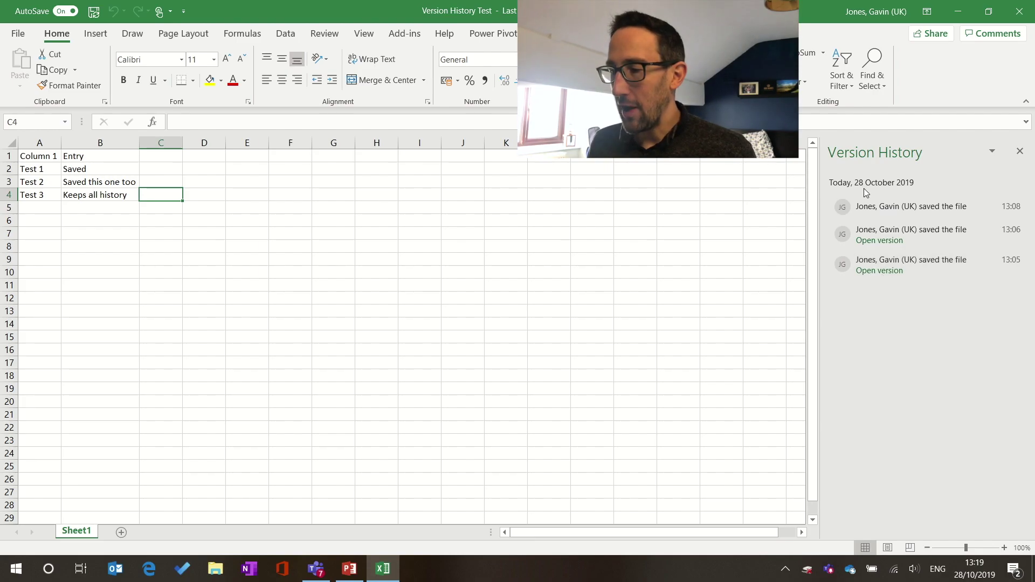
click(871, 271)
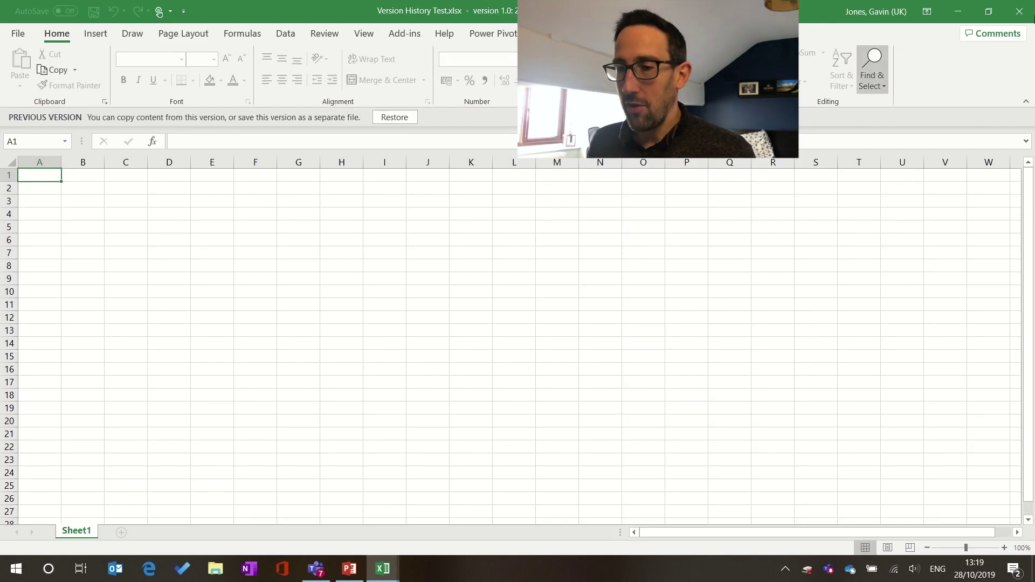
click(1020, 12)
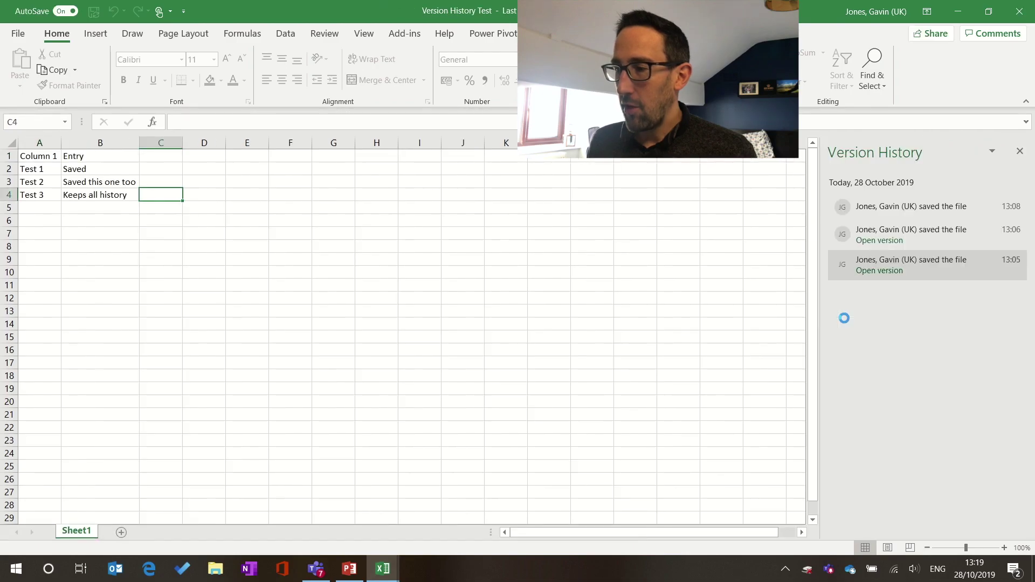
Open the version saved at 13:06 and move its window aside to reveal the current workbook.
click(880, 241)
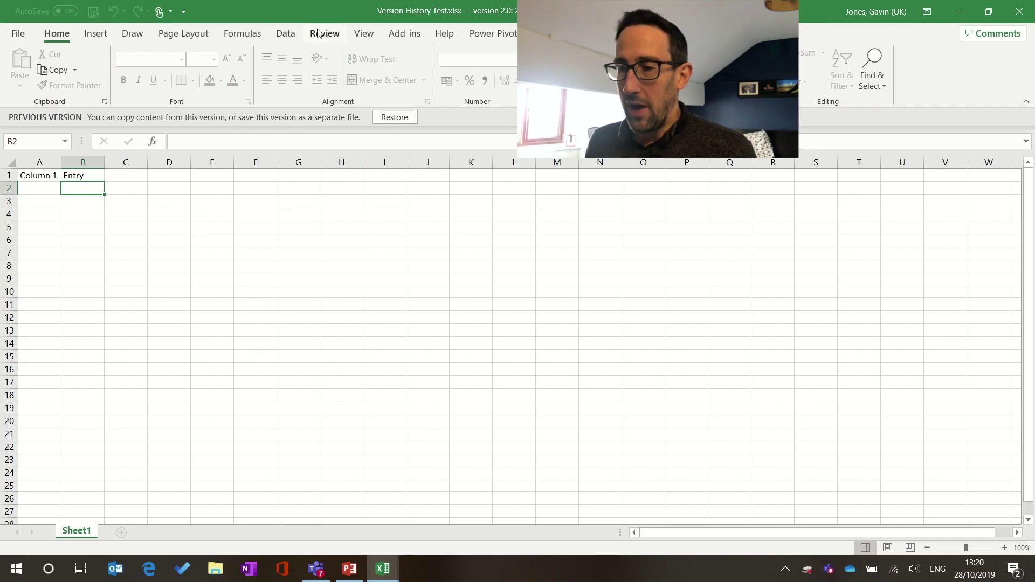
drag(345, 11, 529, 134)
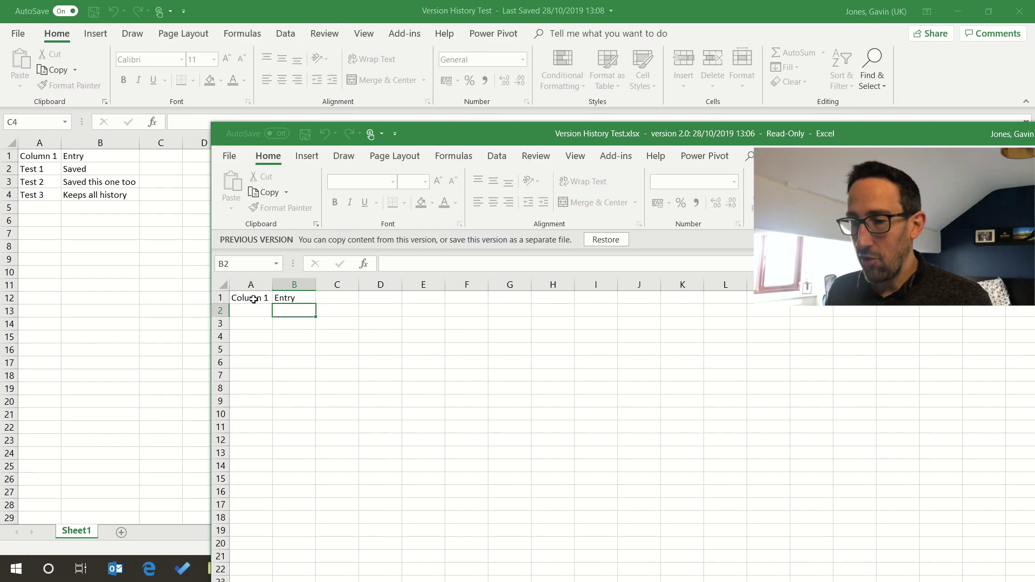
Copy the header cells A1:B1 from the 13:06 version into the current workbook at C9, and clear the pasted cells.
drag(254, 298, 283, 300)
key(ctrl+c)
click(140, 258)
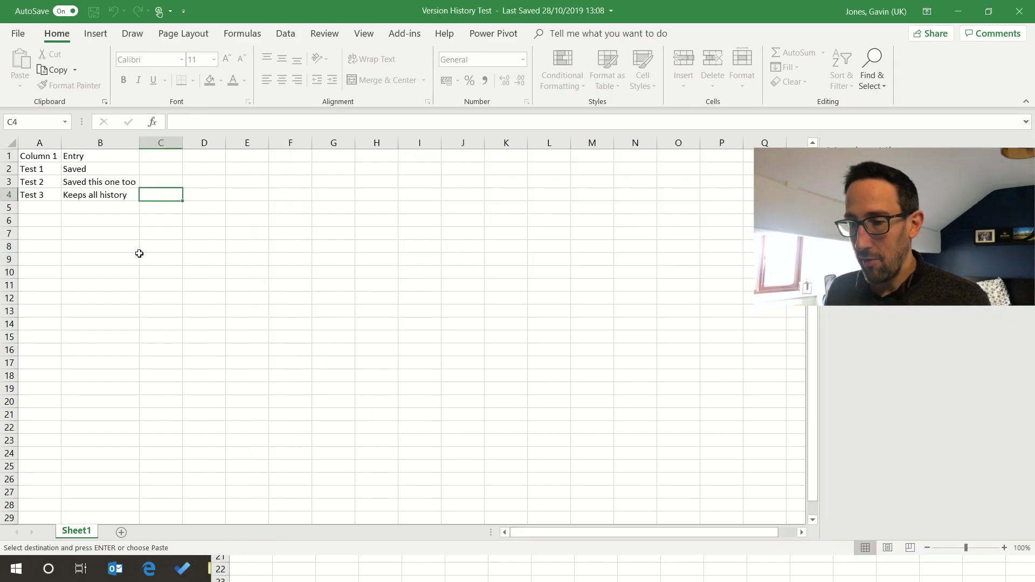
click(178, 258)
key(ctrl+v)
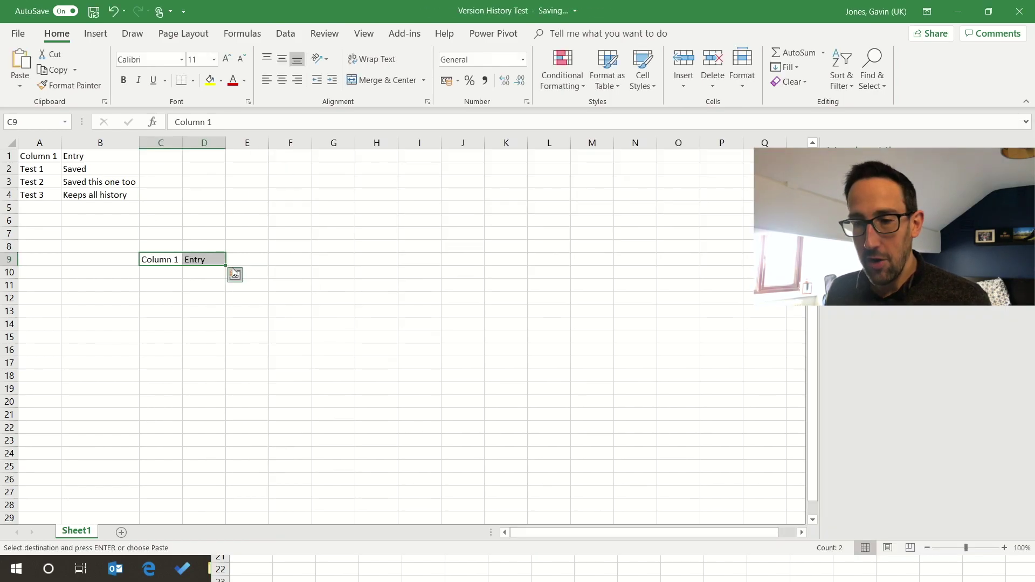
key(Delete)
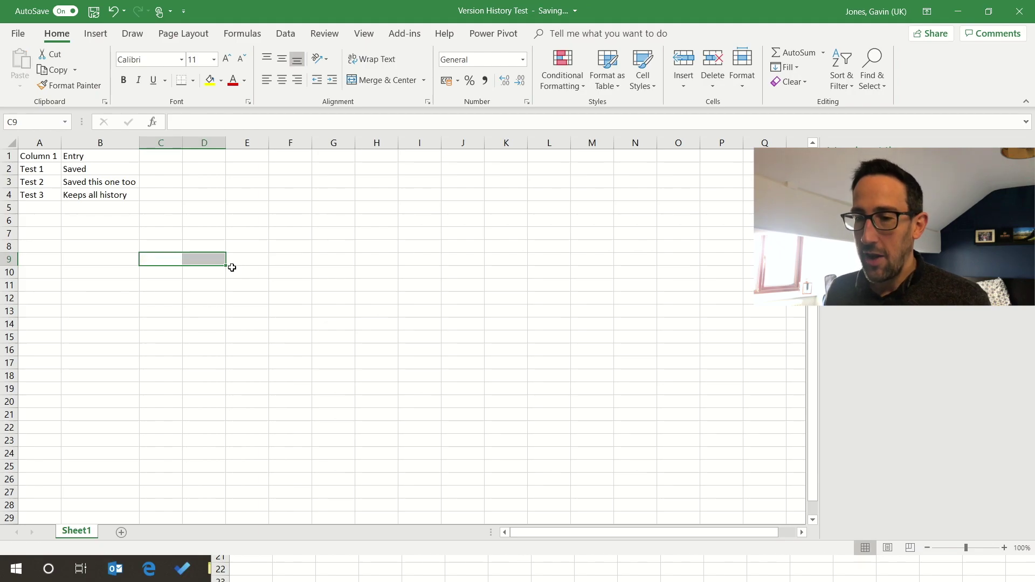
Switch back to the 13:06 version and reposition its window over the current workbook.
key(alt+Tab)
drag(463, 138, 373, 53)
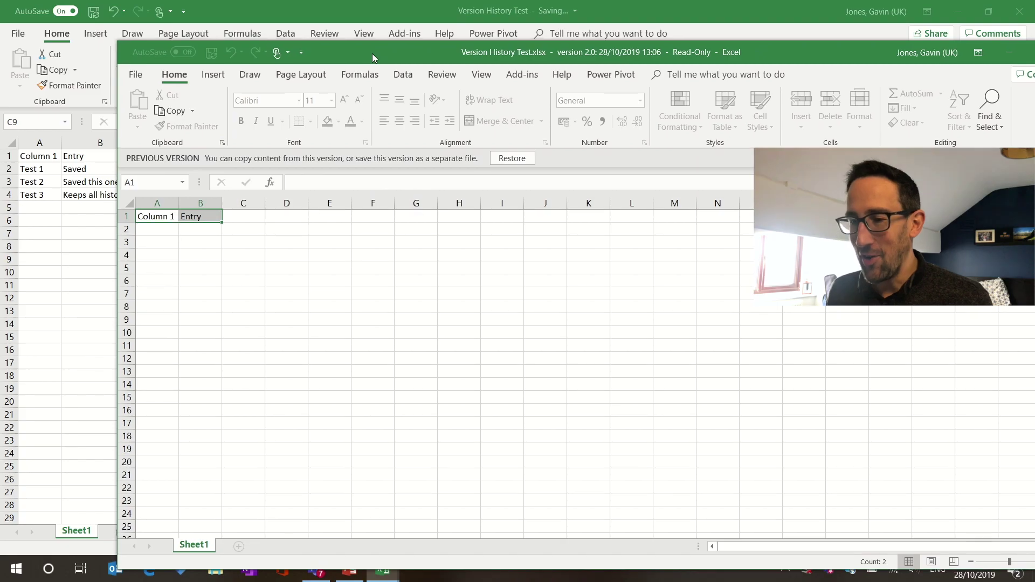
drag(373, 53, 385, 60)
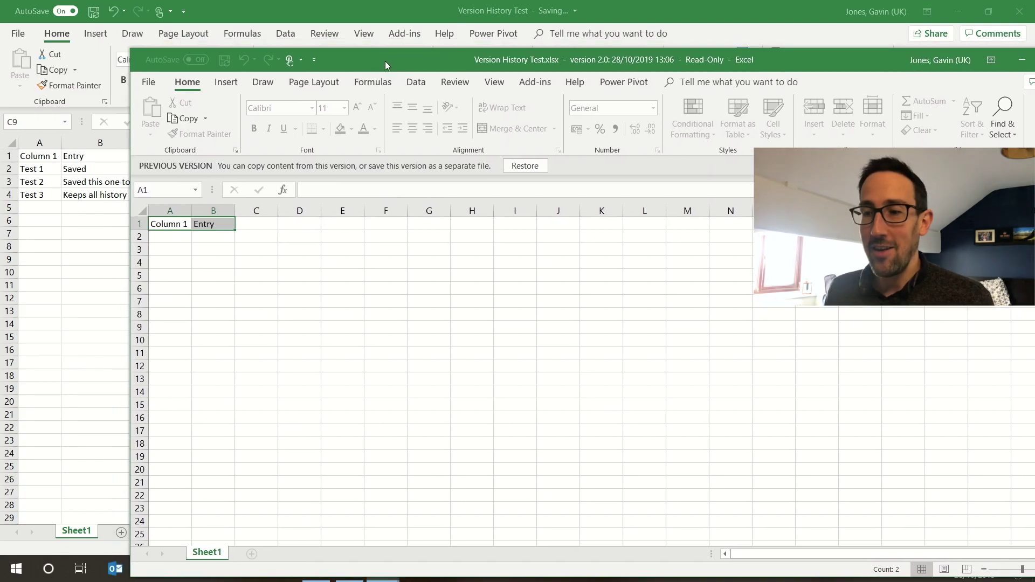
Restore the workbook to the version saved at 13:06, dismissing the unsaved-changes message, and maximize the restored workbook's window.
click(518, 167)
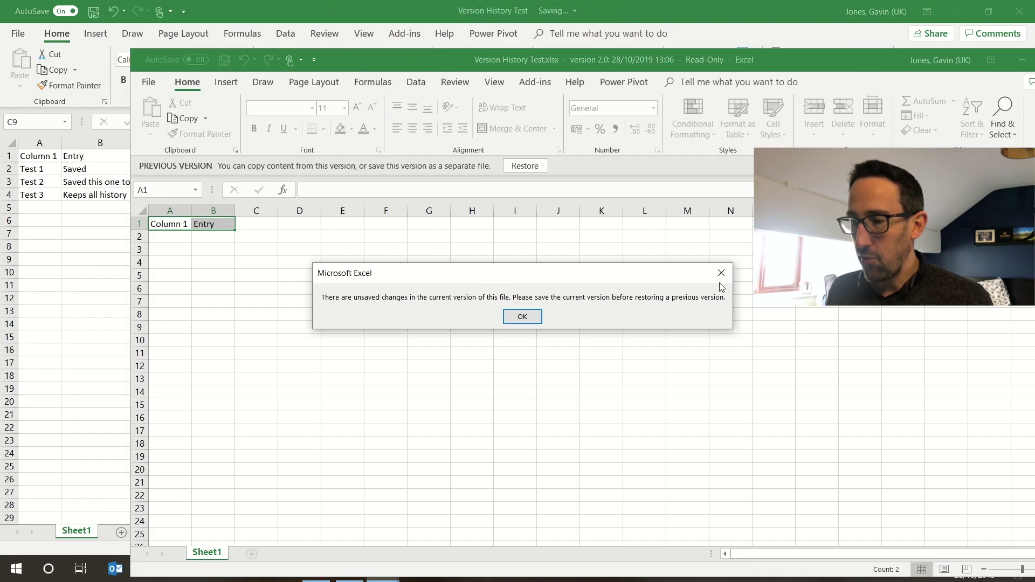
click(512, 322)
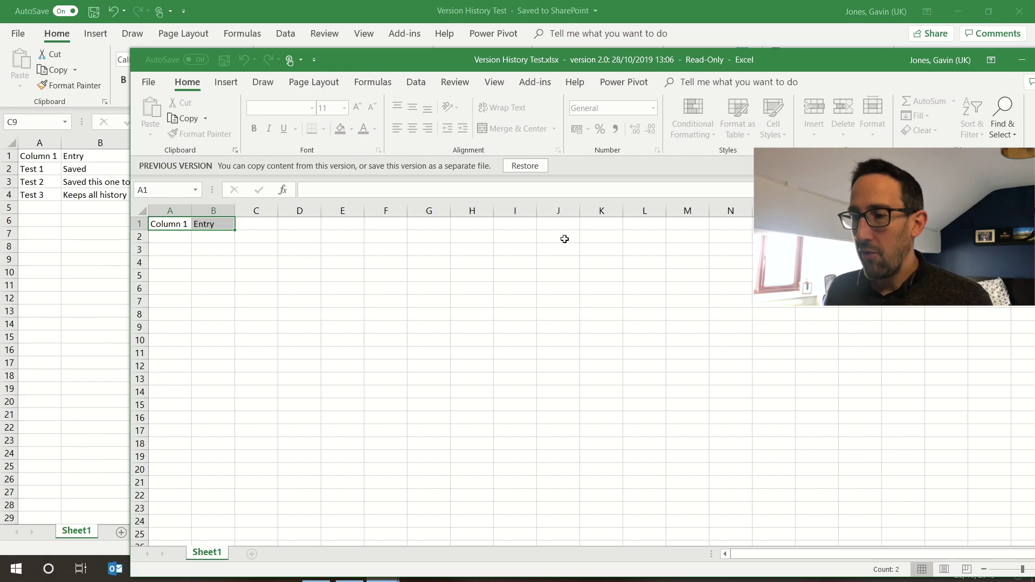
click(525, 167)
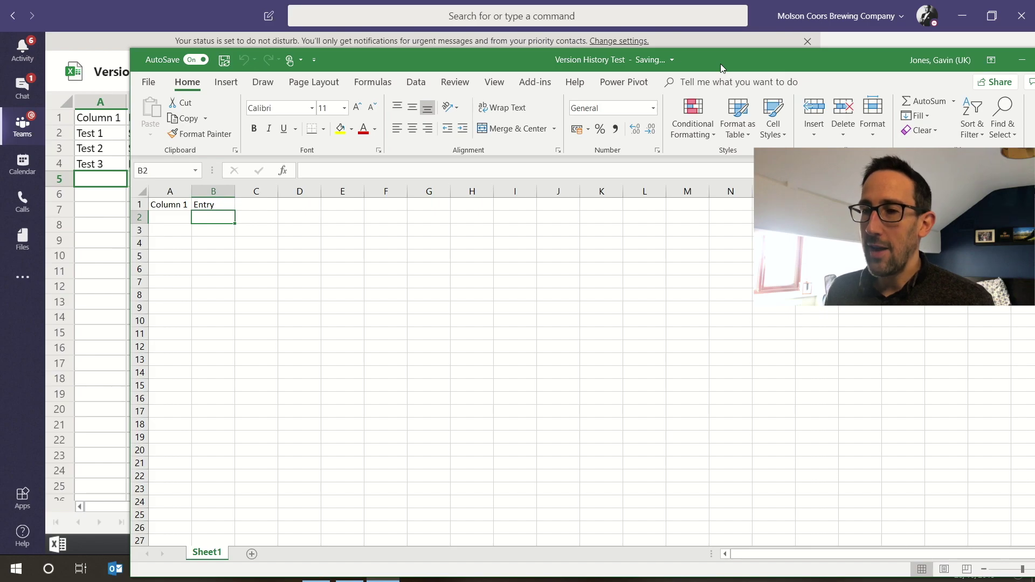
double_click(720, 64)
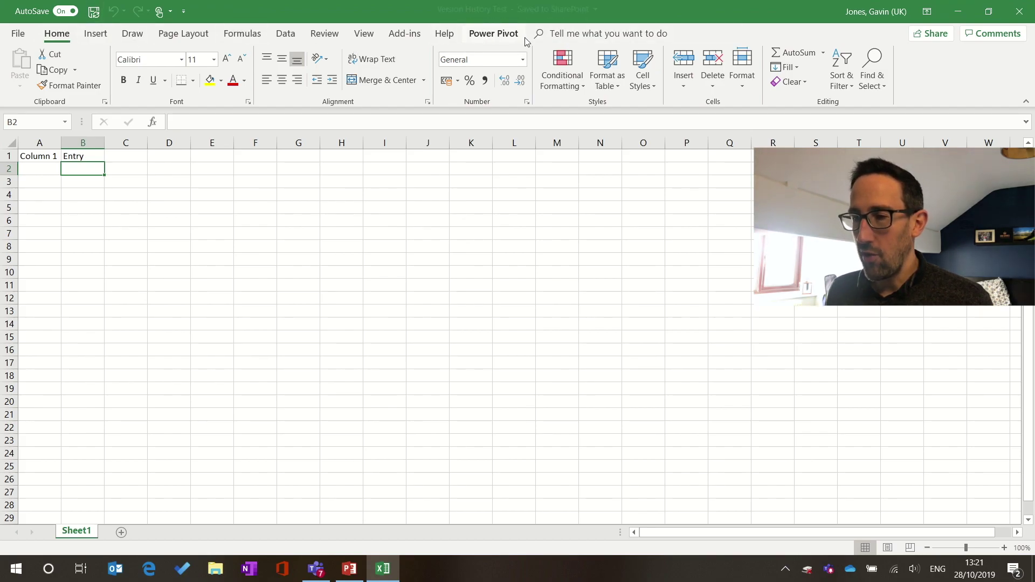
Open the version saved at 13:20 from the workbook's version history and restore it.
click(542, 13)
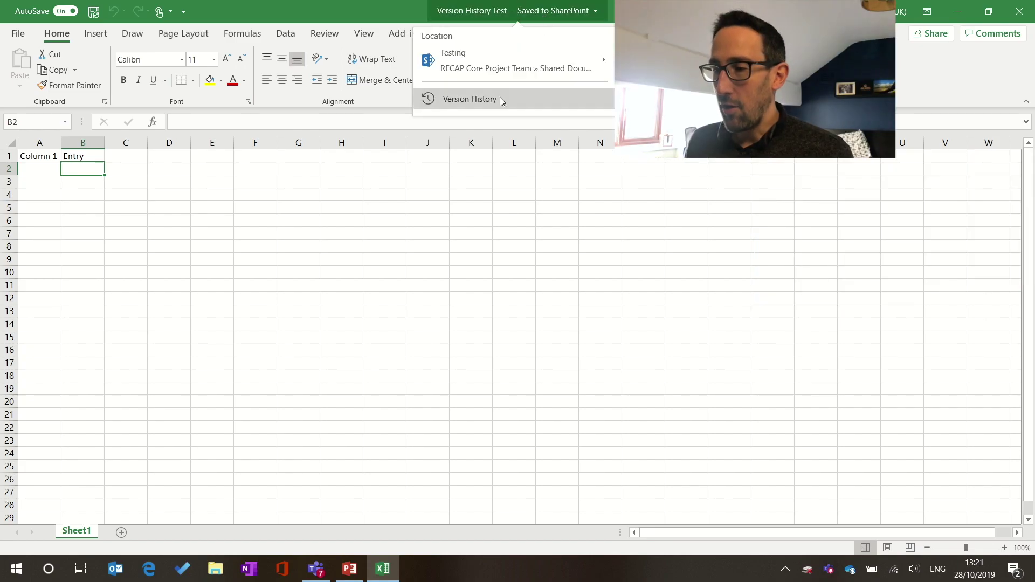
click(500, 98)
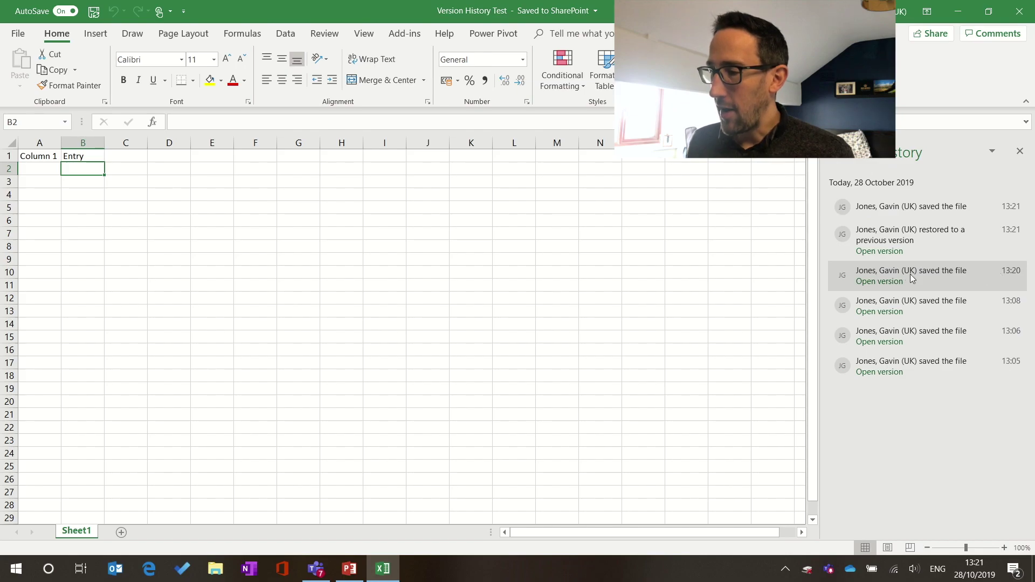
click(885, 283)
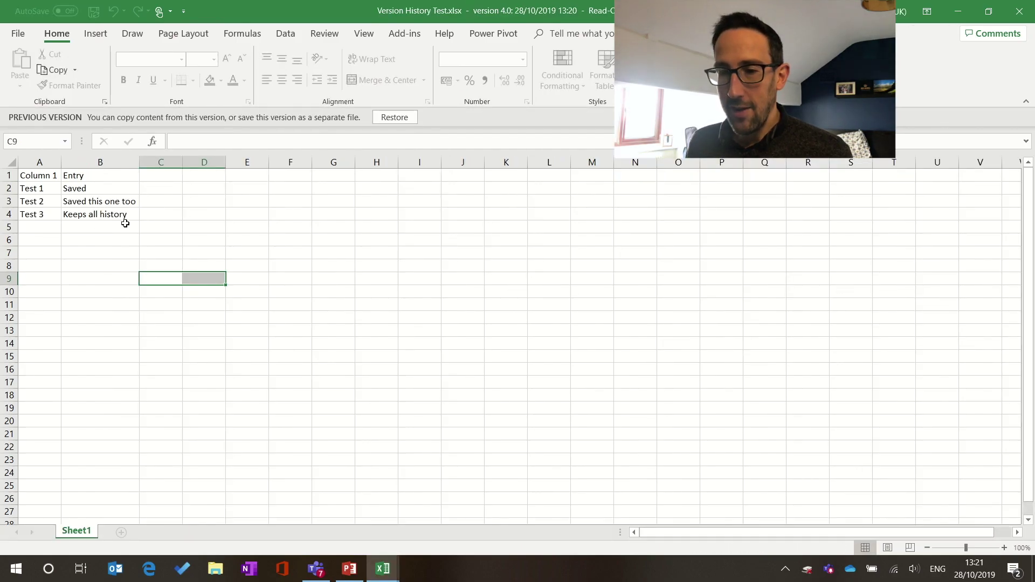
click(390, 119)
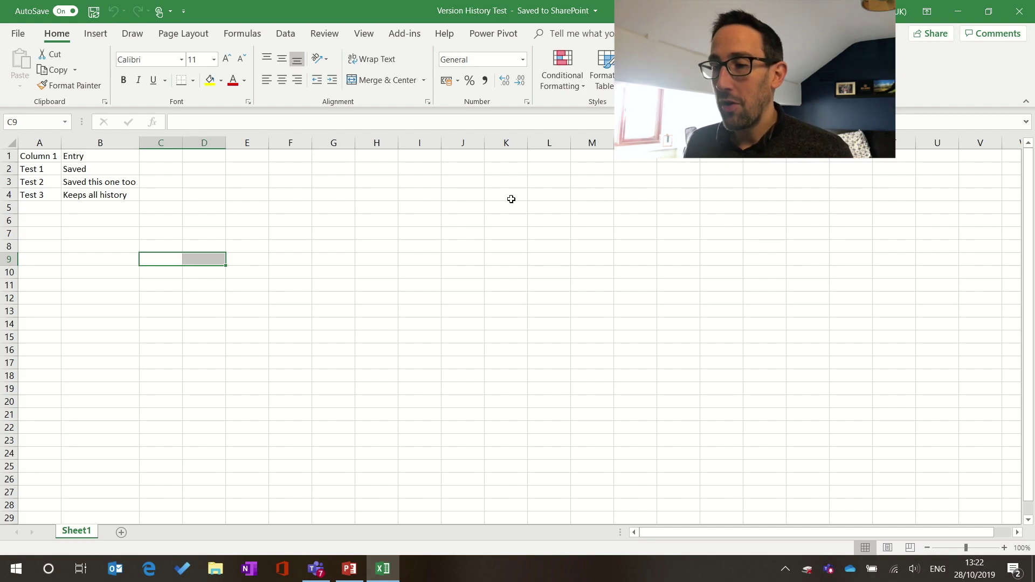
Review the workbook's version history for the saved and restored entries, and close the workbook to return to Teams.
mouse_move(546, 5)
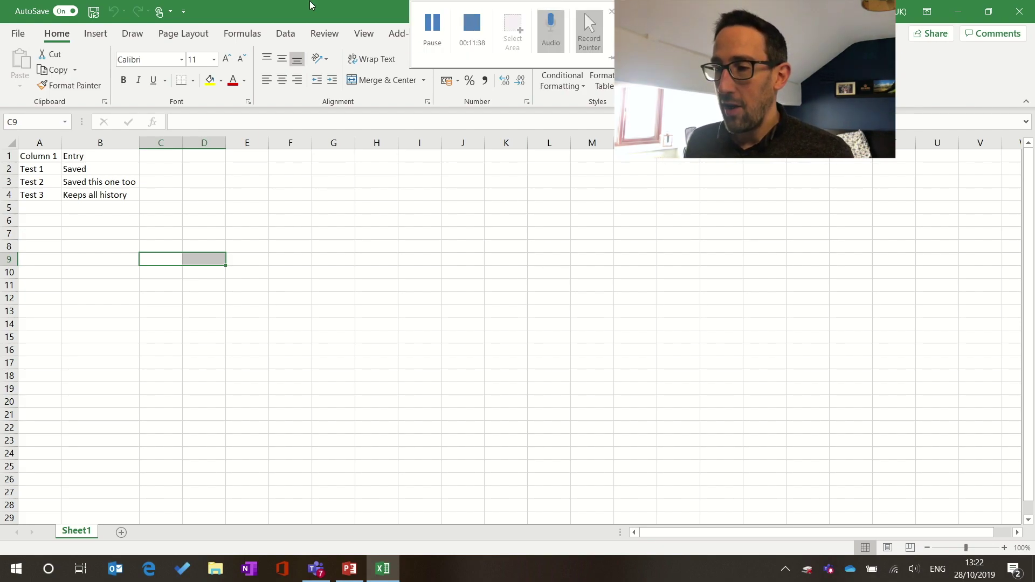
click(500, 11)
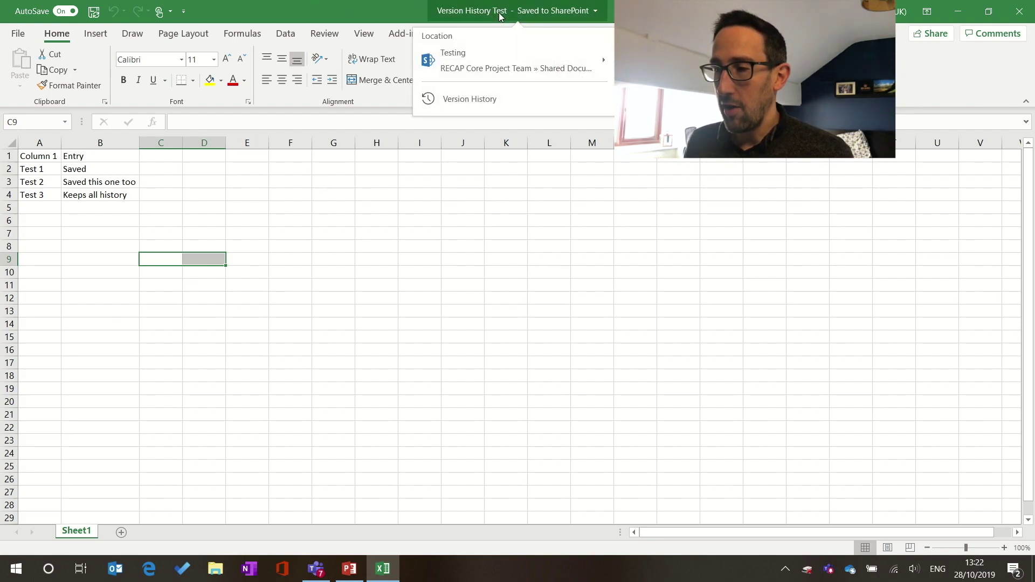
click(477, 98)
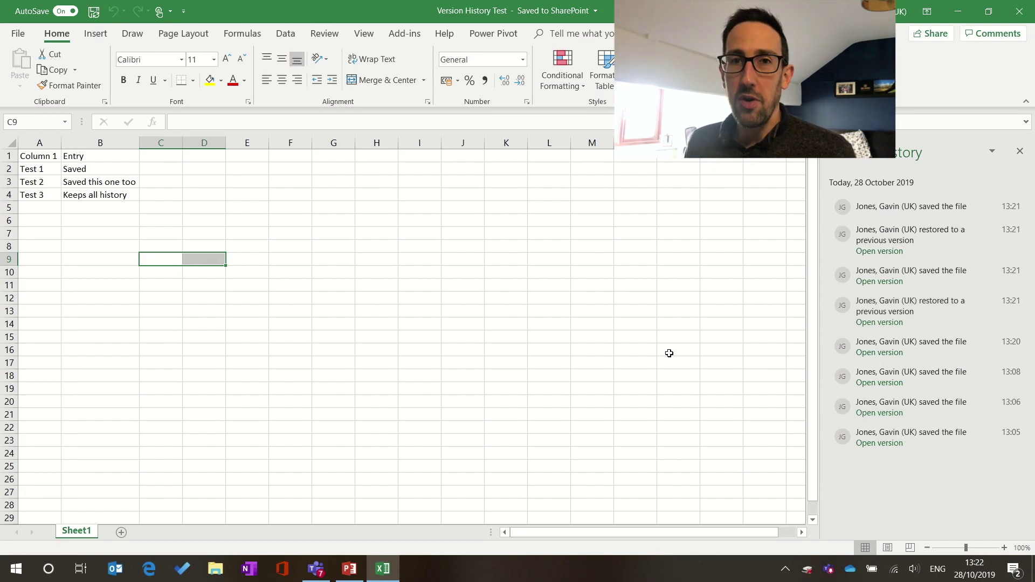
click(1014, 17)
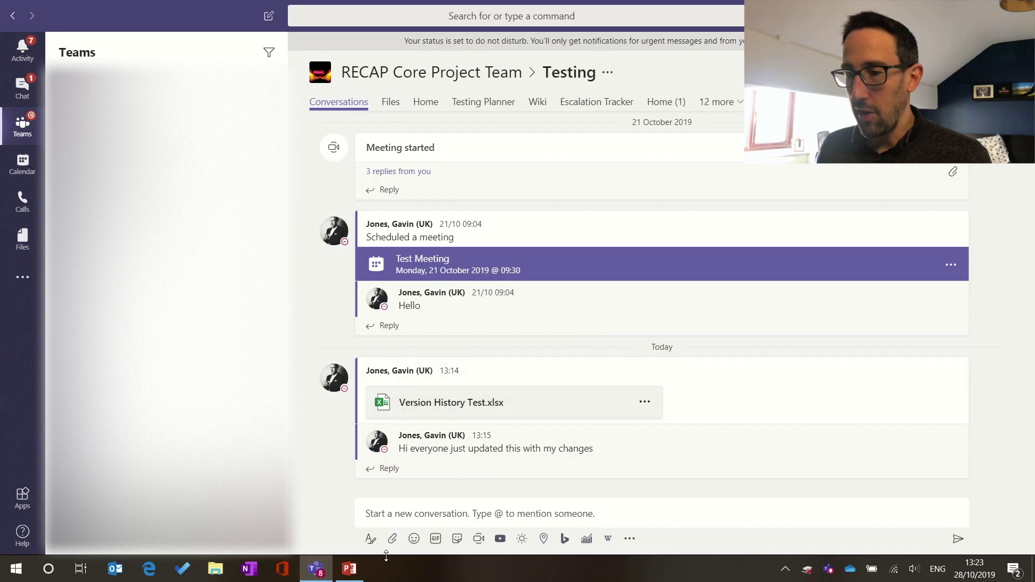
Browse the OneDrive files available to attach to the Testing conversation, select MC UKI CorpDec Rework Apr19.pptx, and cancel without uploading a copy.
click(392, 539)
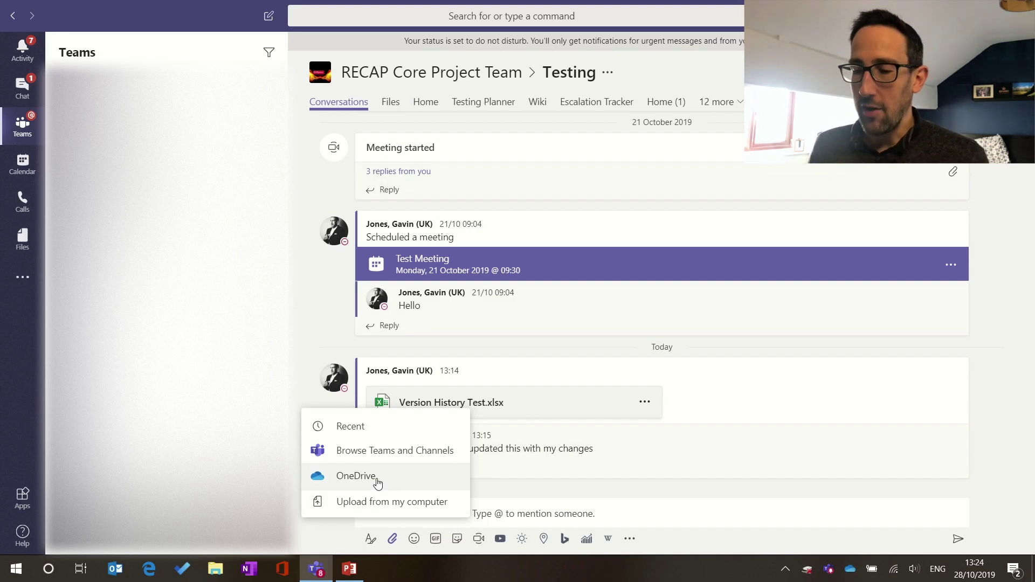
click(379, 481)
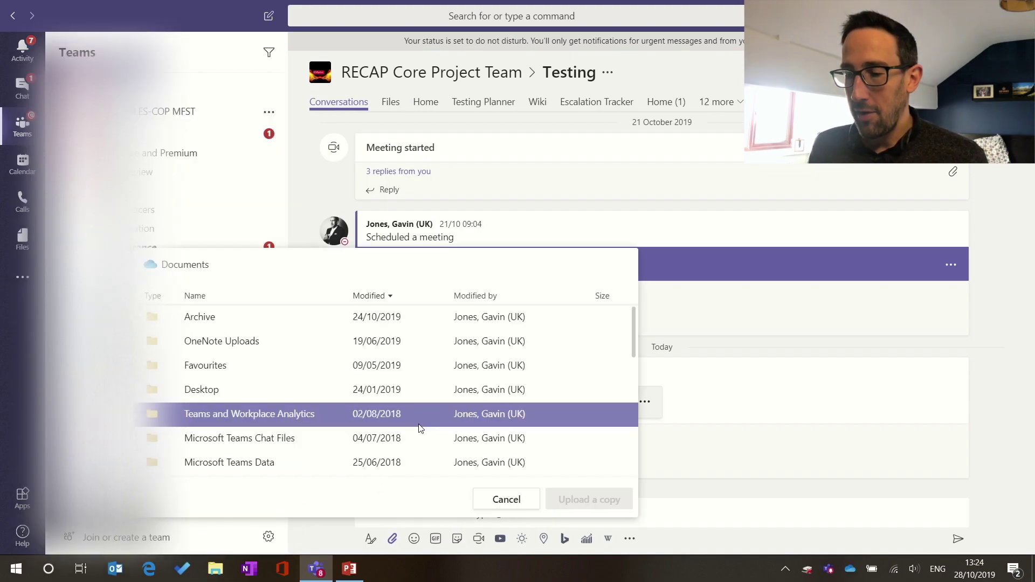
scroll(478, 436, down, 2)
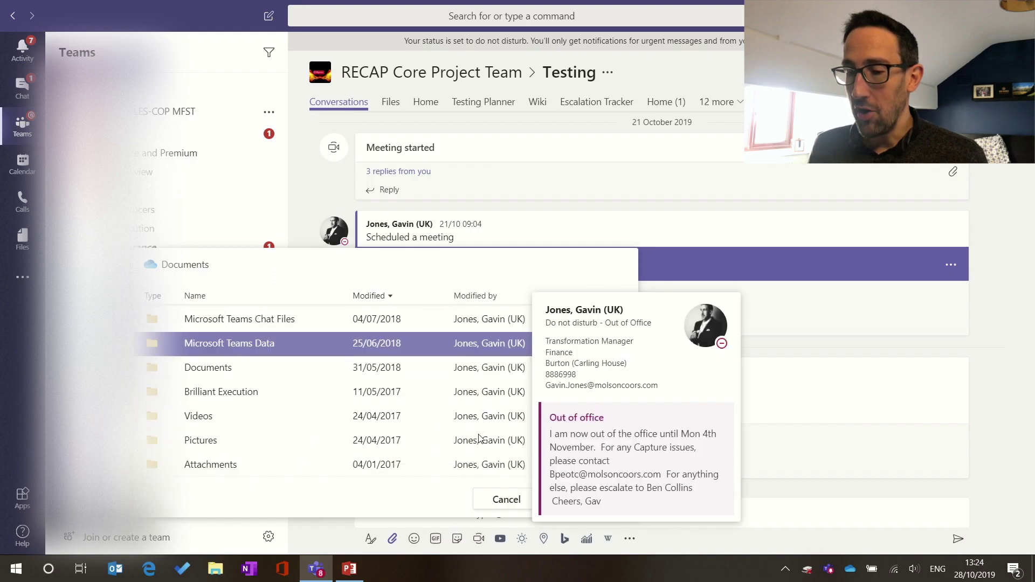
scroll(478, 437, down, 8)
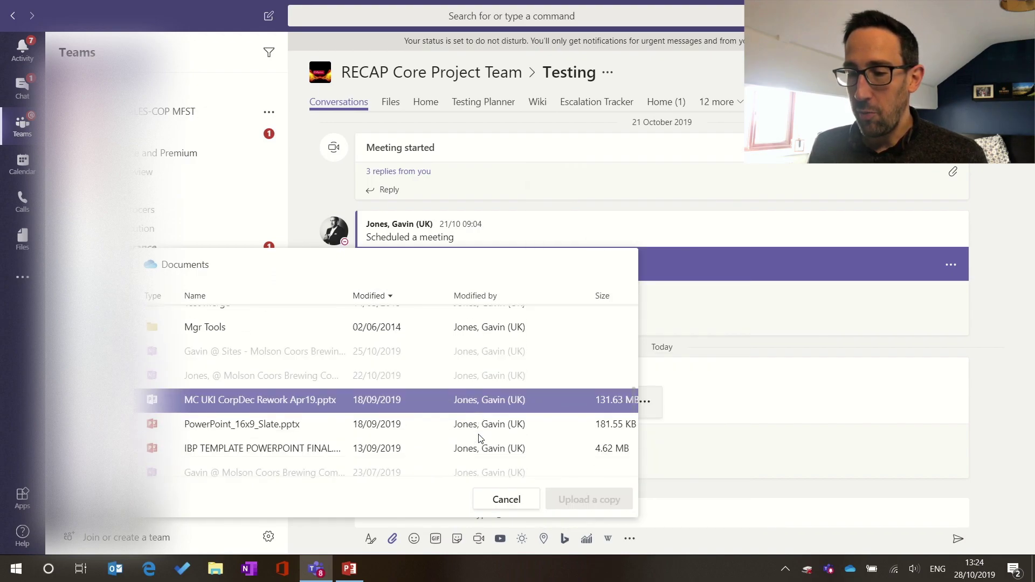
scroll(478, 437, down, 2)
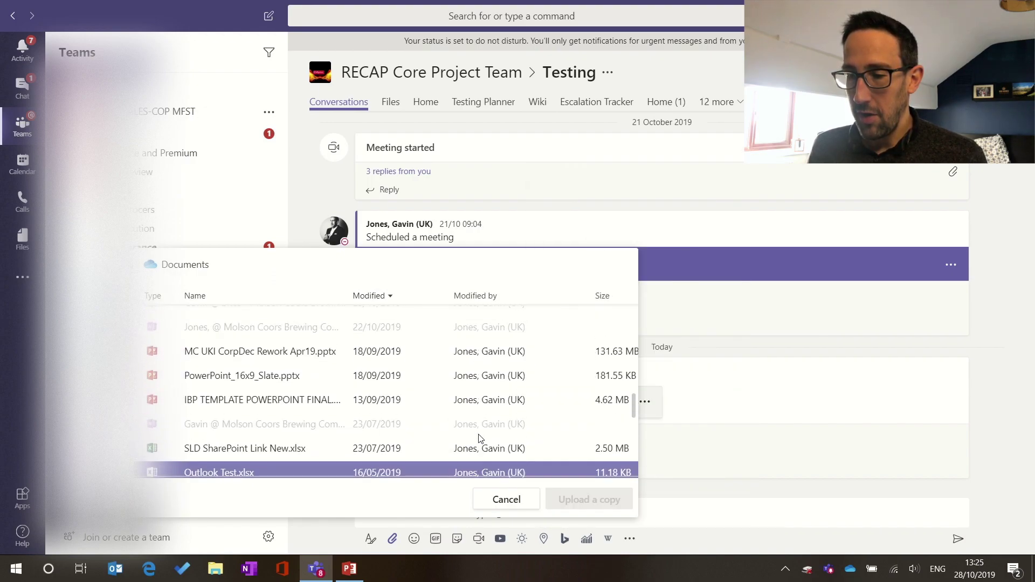
click(448, 354)
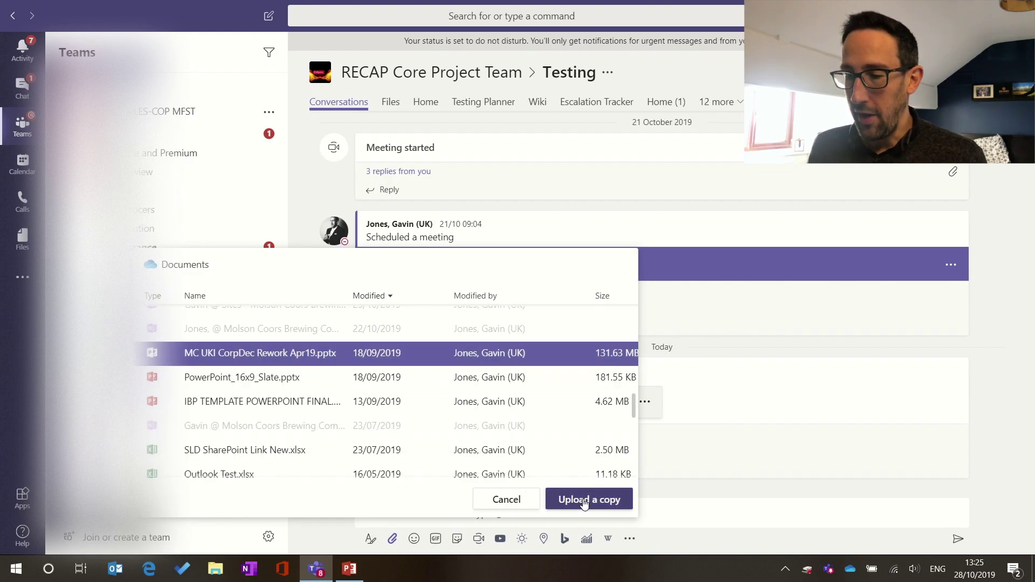
click(527, 499)
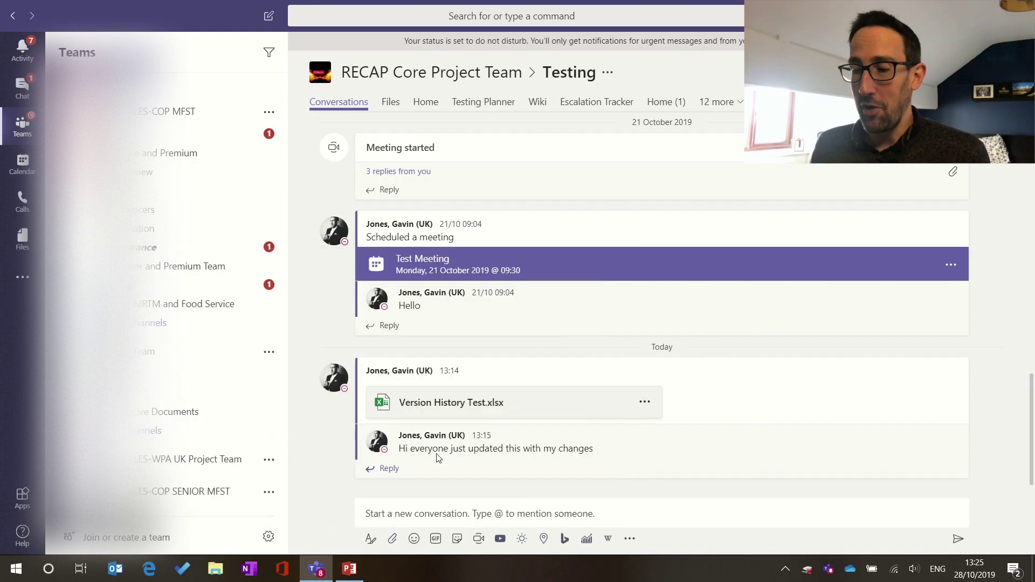
View the recent files available to attach to the conversation, and cancel the file picker.
click(393, 540)
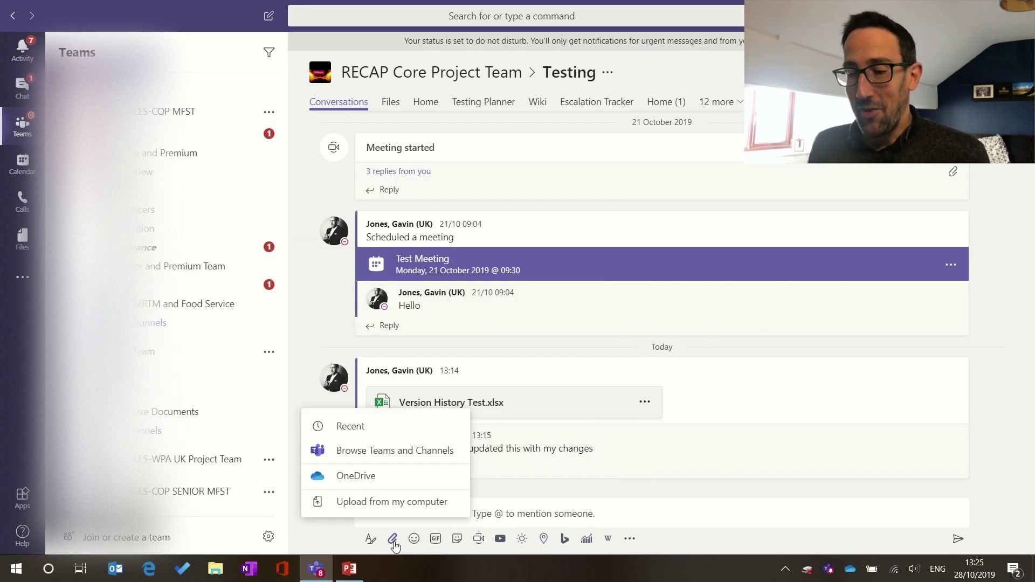
click(351, 434)
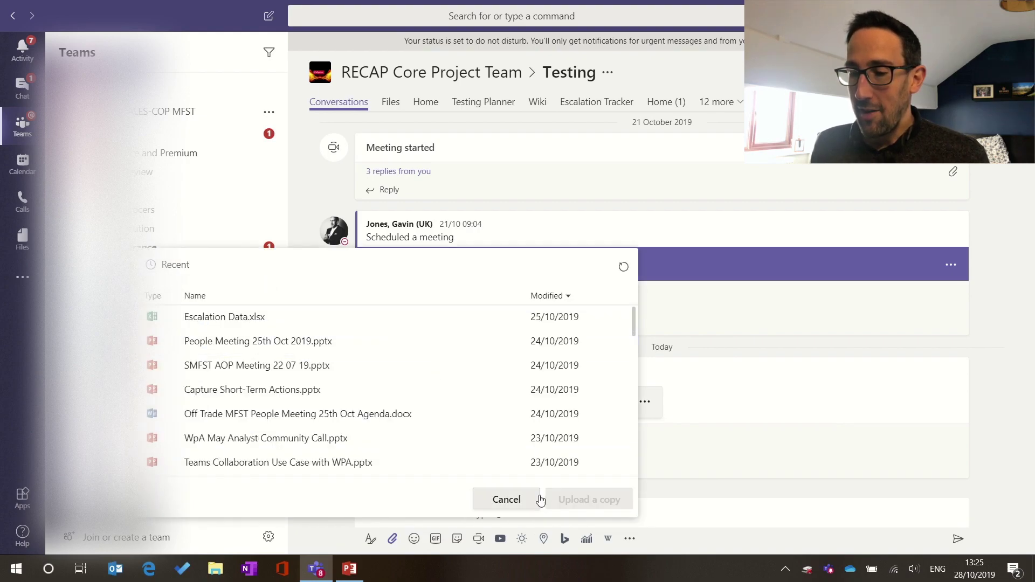
click(522, 502)
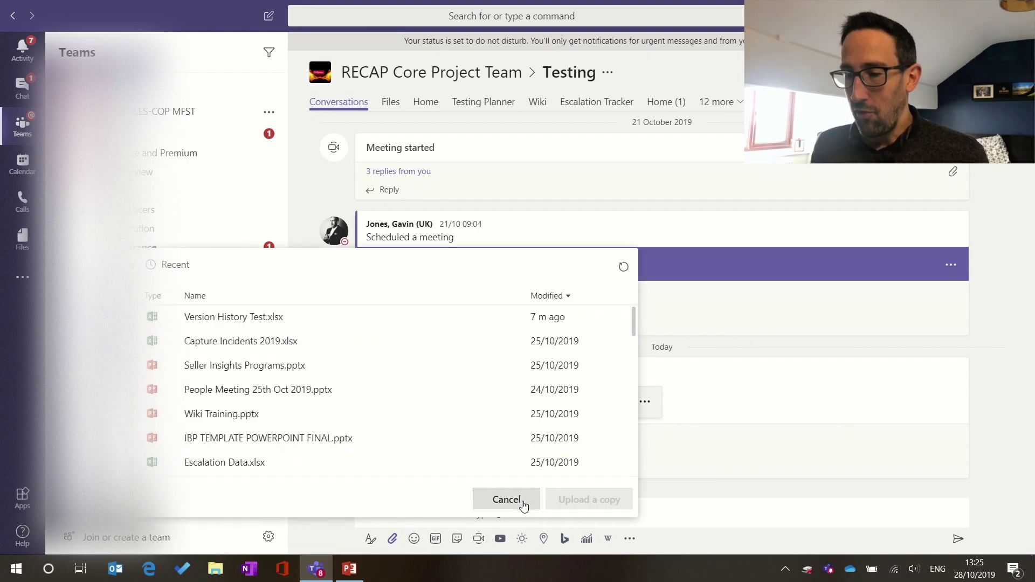
Browse the team's channel files for an attachment and select Version History Test.xlsx in the Testing channel.
click(392, 538)
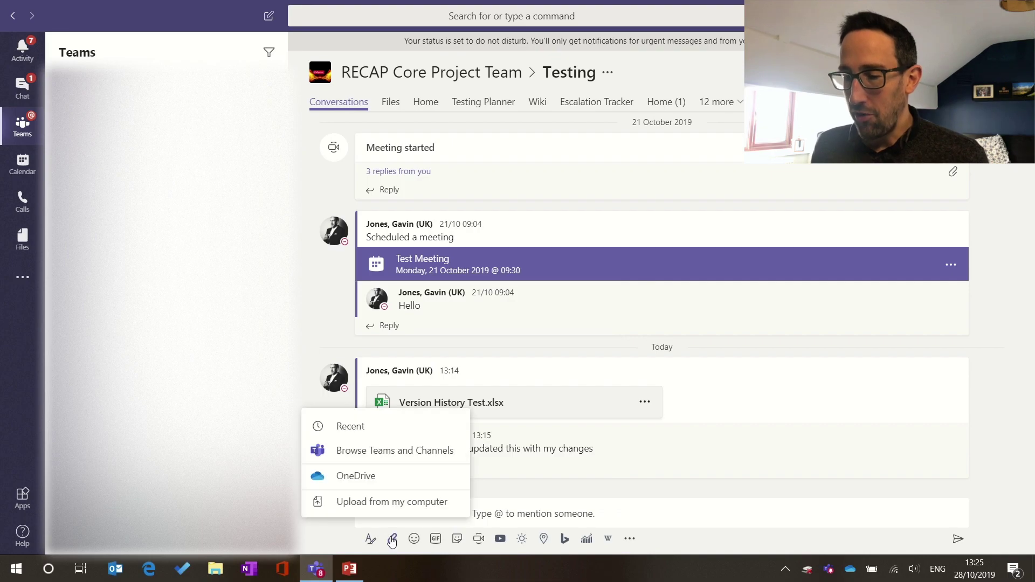
click(383, 456)
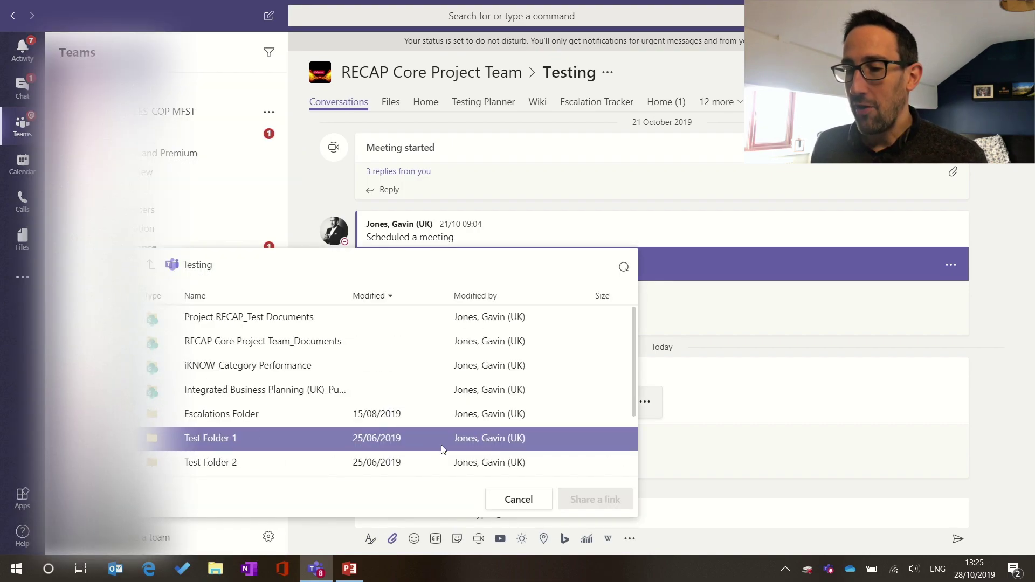
scroll(442, 445, down, 3)
click(325, 367)
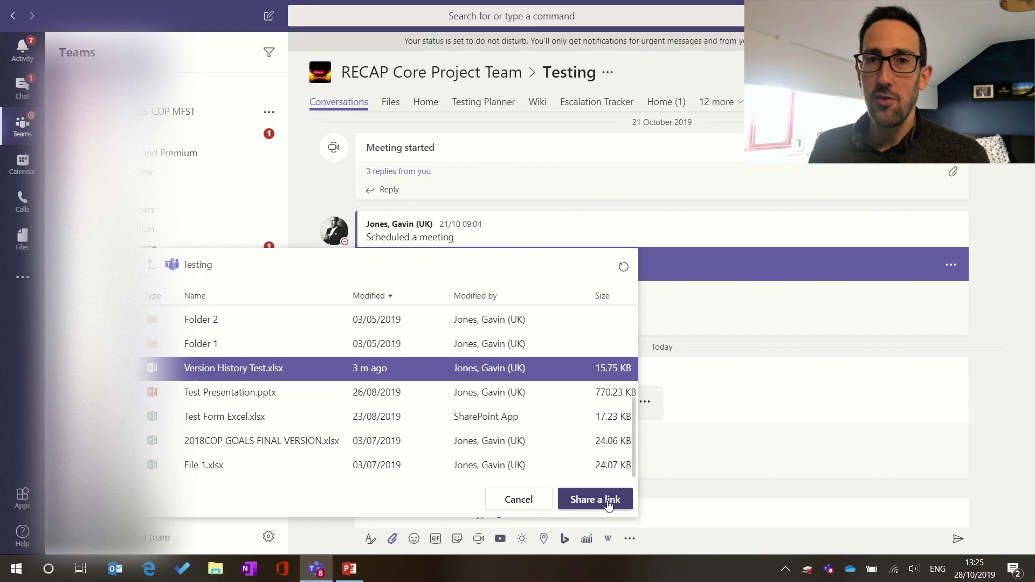
Look through the General channel's files, the RECAP Core Project Team channels and the list of teams, and cancel the attachment.
click(151, 264)
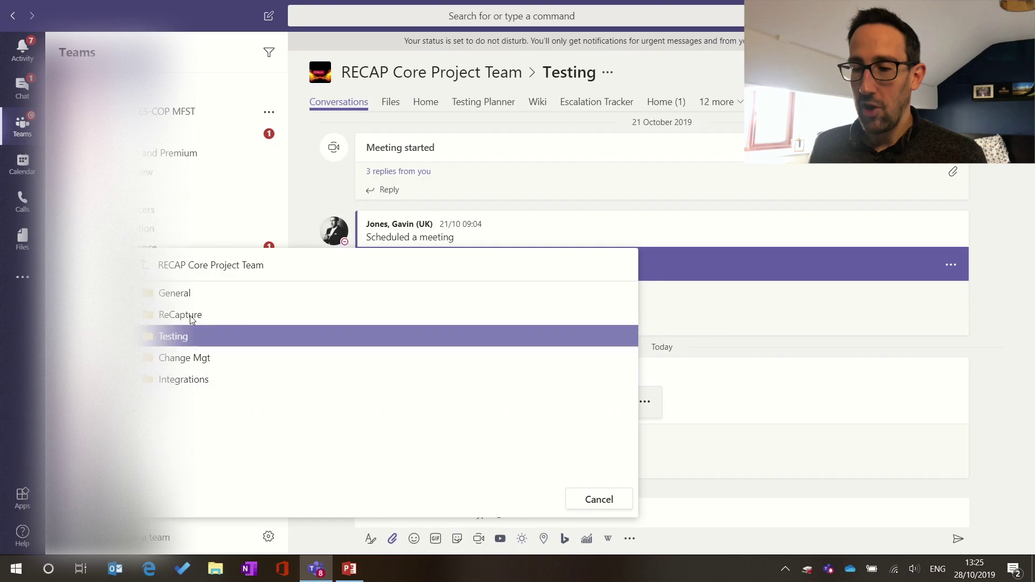
click(185, 294)
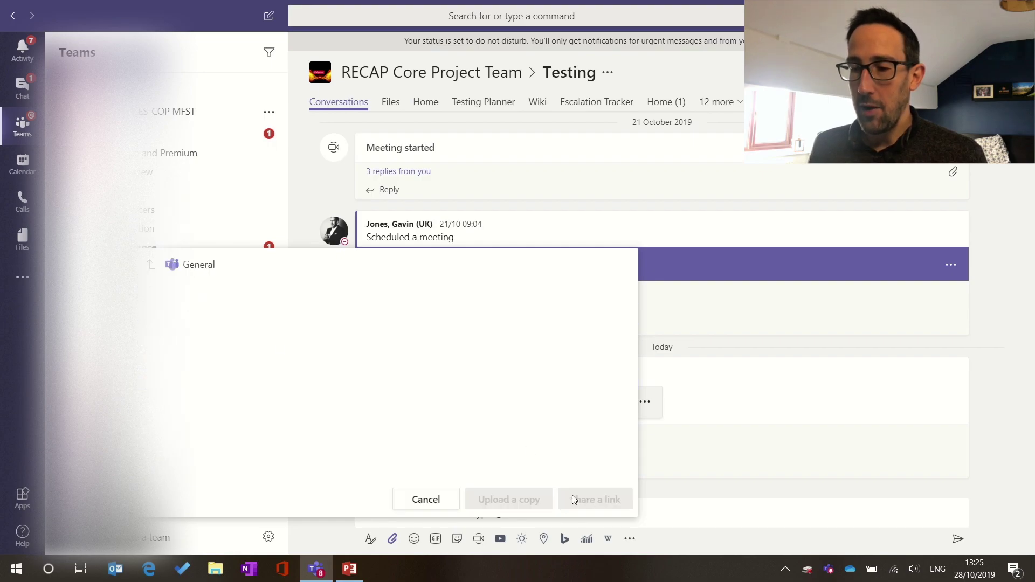
click(151, 266)
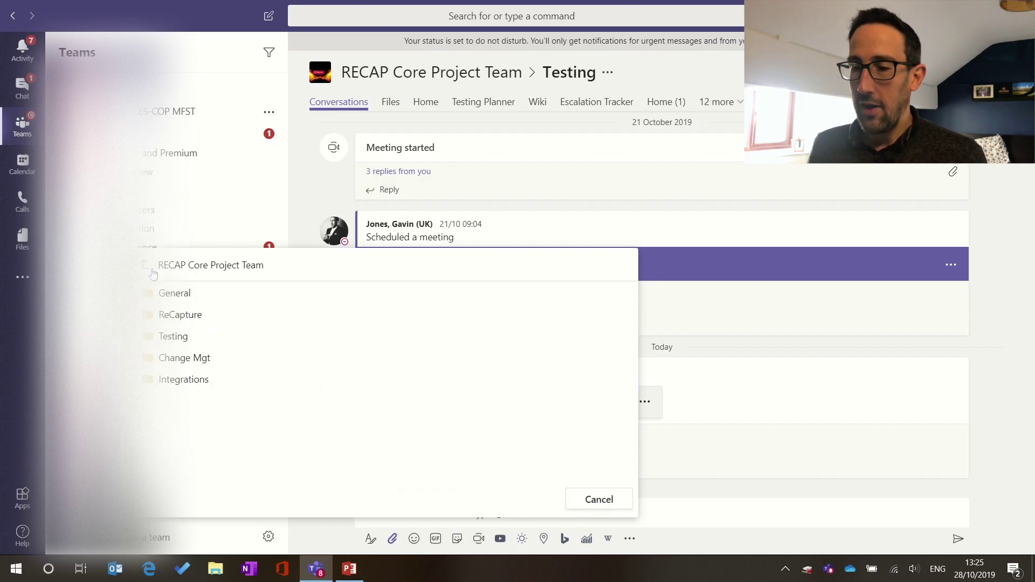
click(145, 267)
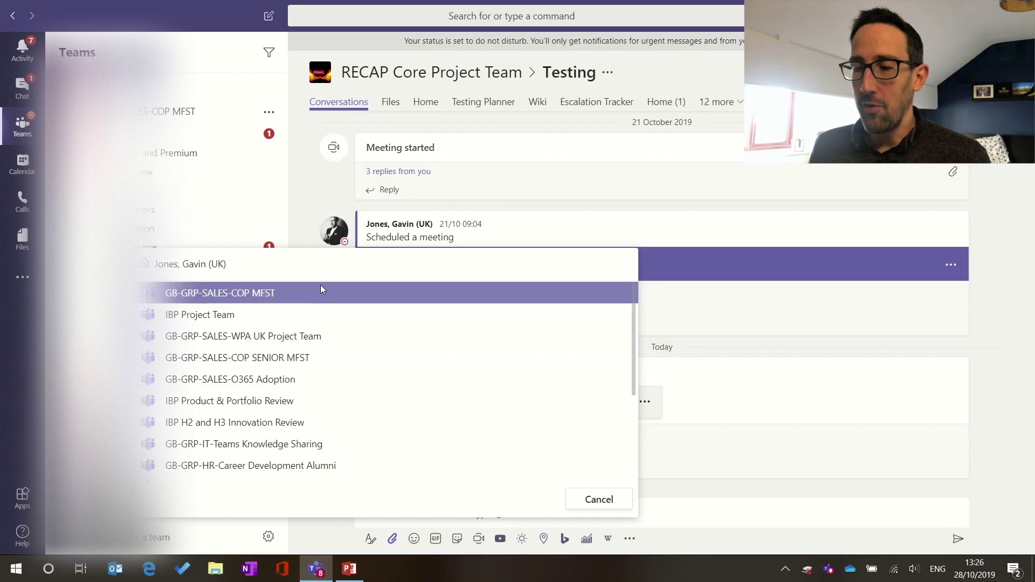
click(598, 500)
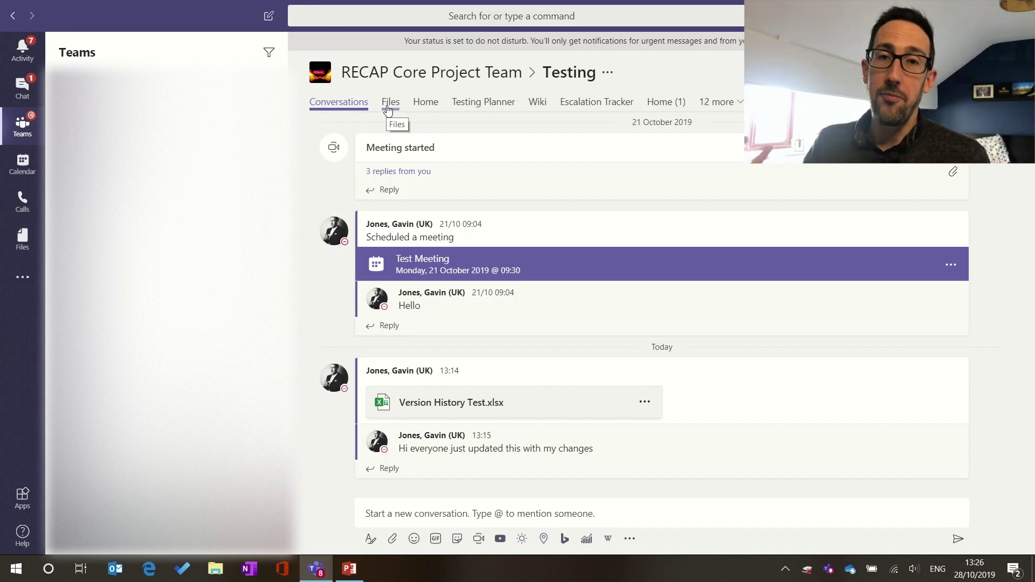
Start a new private chat and show the sources available for attaching a file to it.
mouse_move(338, 229)
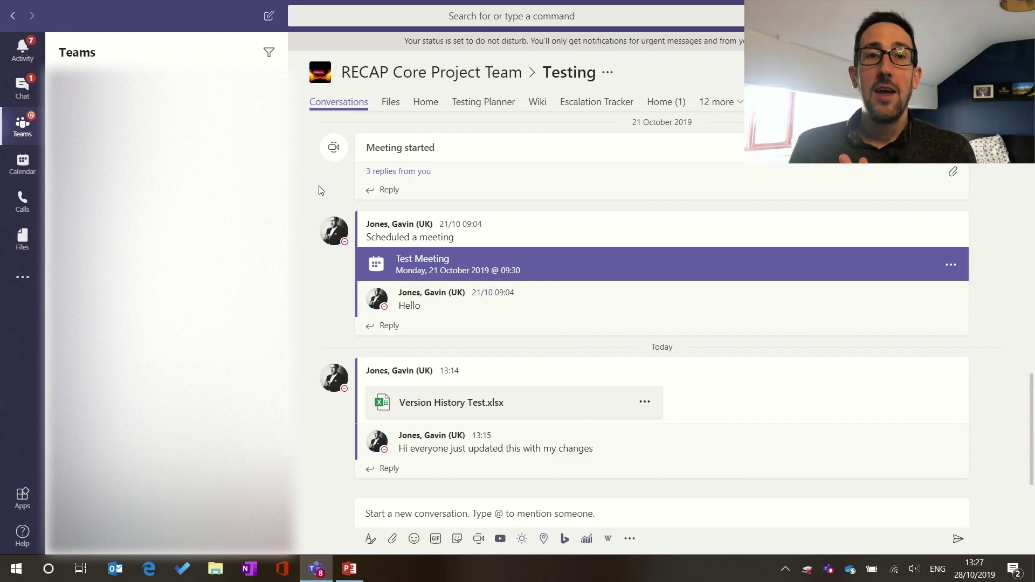
click(26, 88)
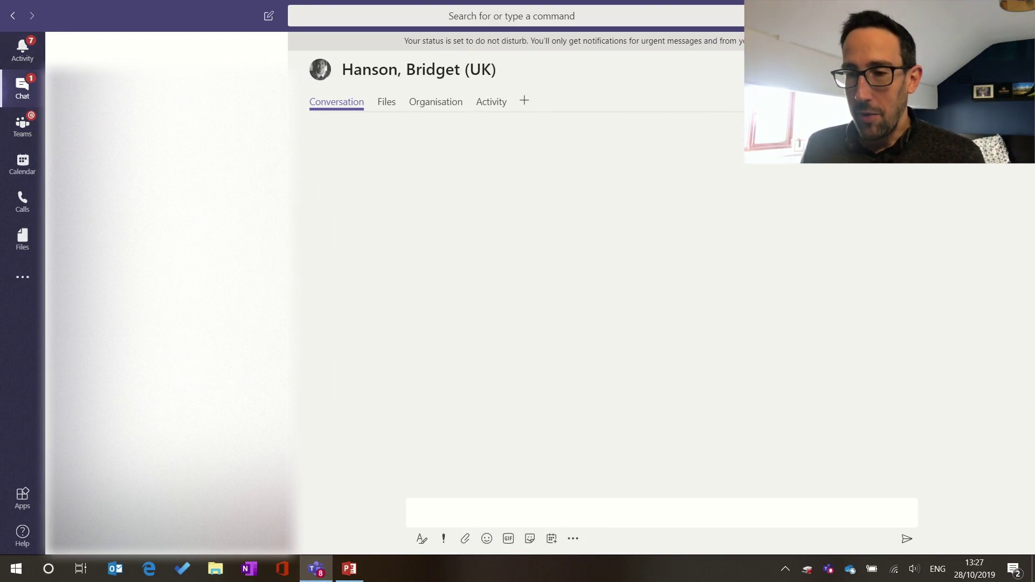
click(269, 17)
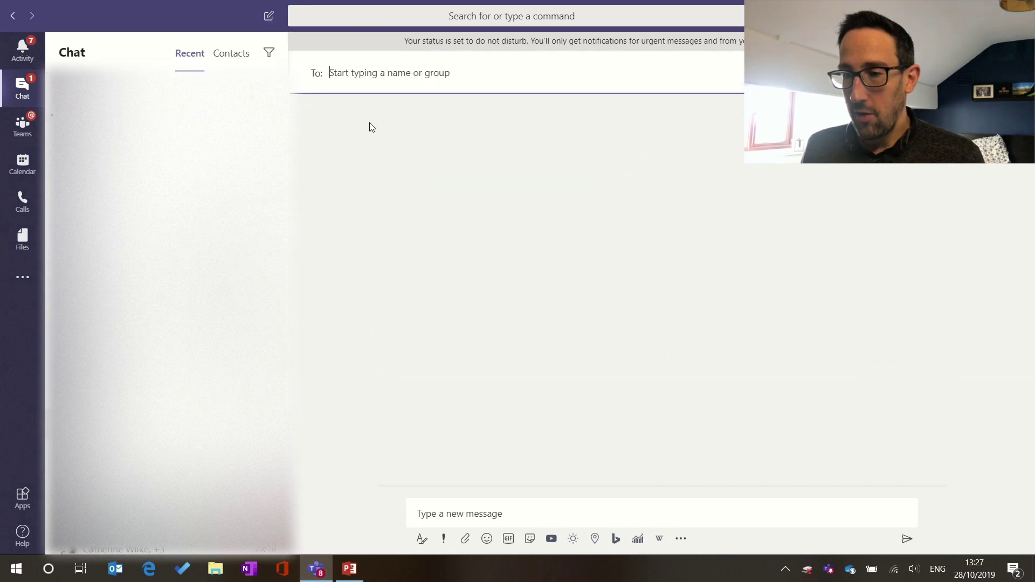
click(464, 538)
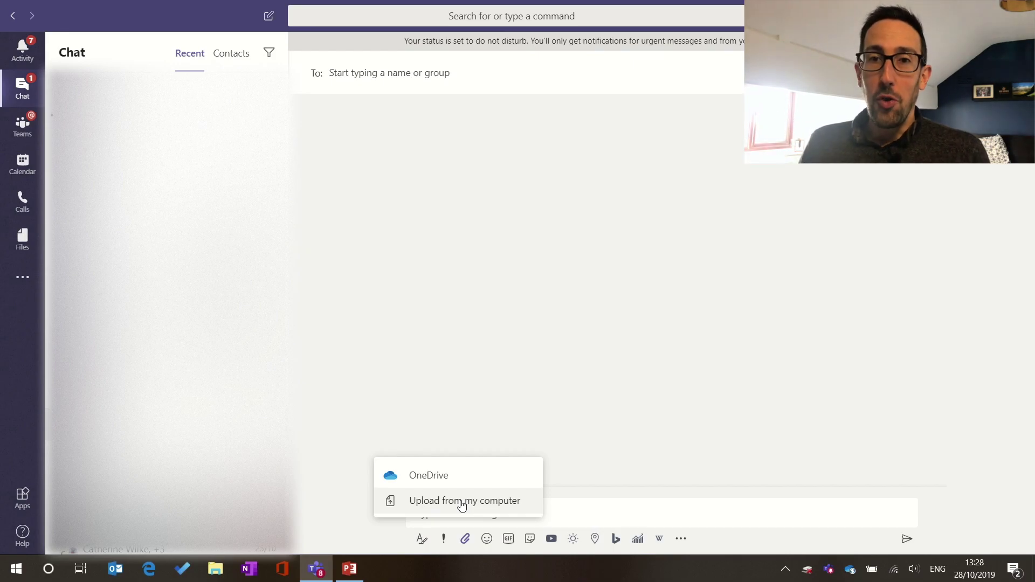
Switch to File Explorer, view the OneDrive - Molson Coors Brewing Company folder with Microsoft Teams Chat Files, and return to the Teams chat.
click(216, 575)
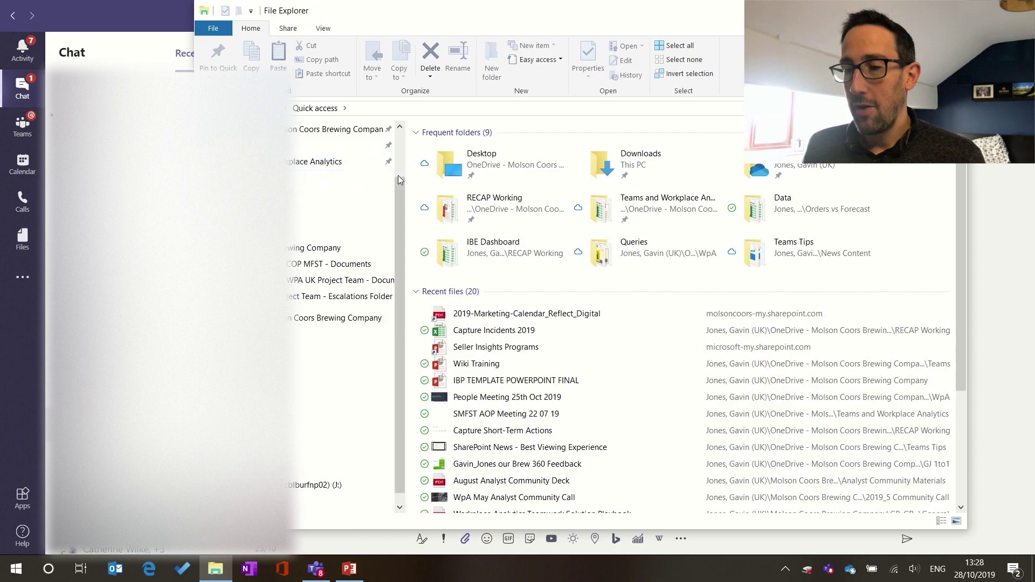
click(339, 190)
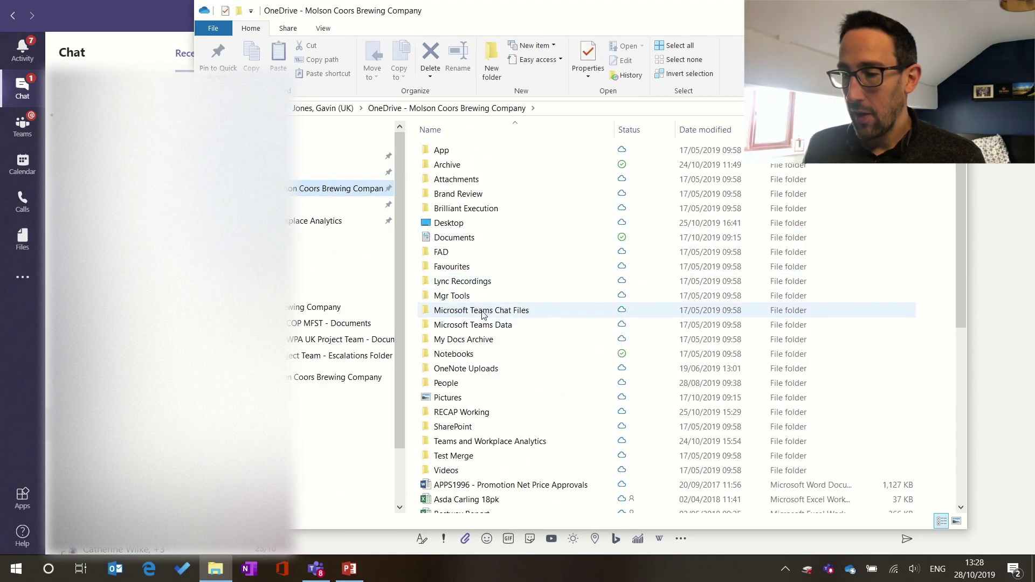
mouse_move(486, 314)
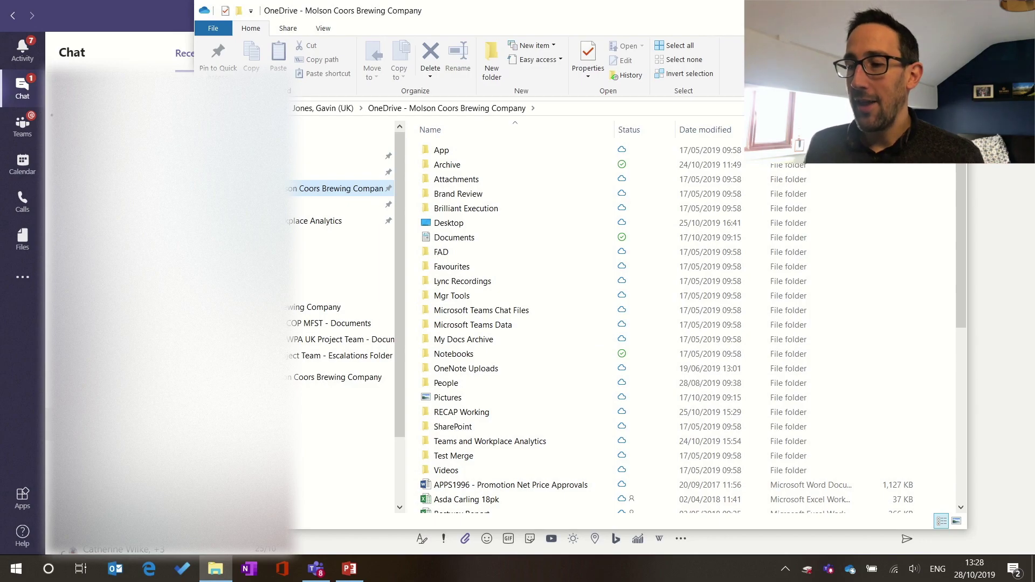
key(alt+Tab)
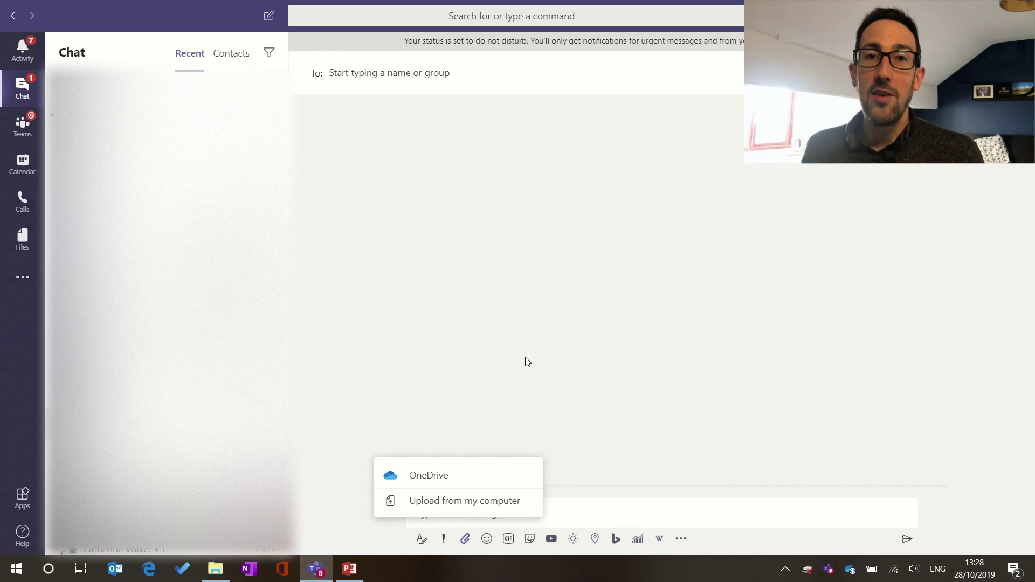
key(super+e)
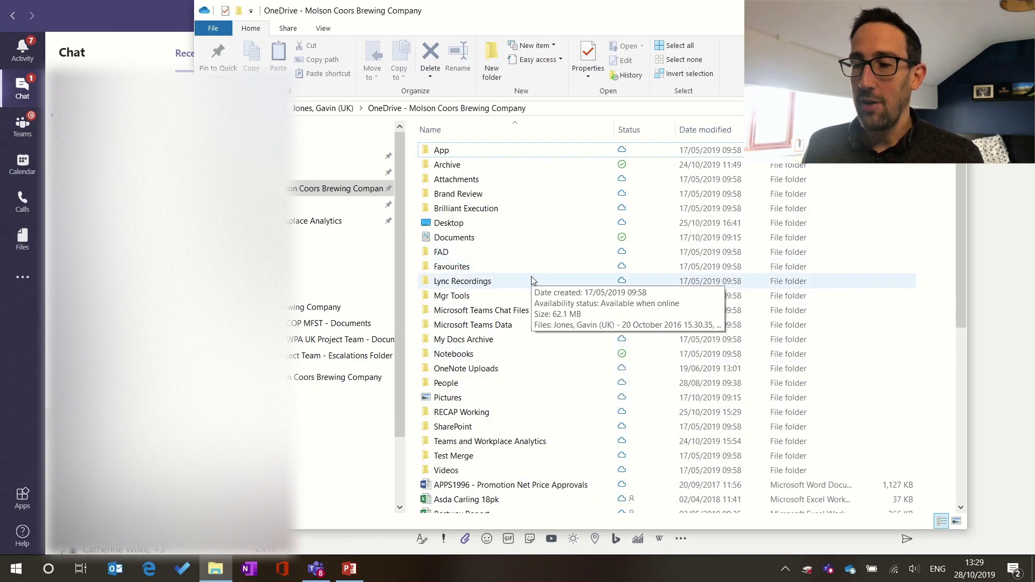
mouse_move(518, 2)
key(alt+Tab)
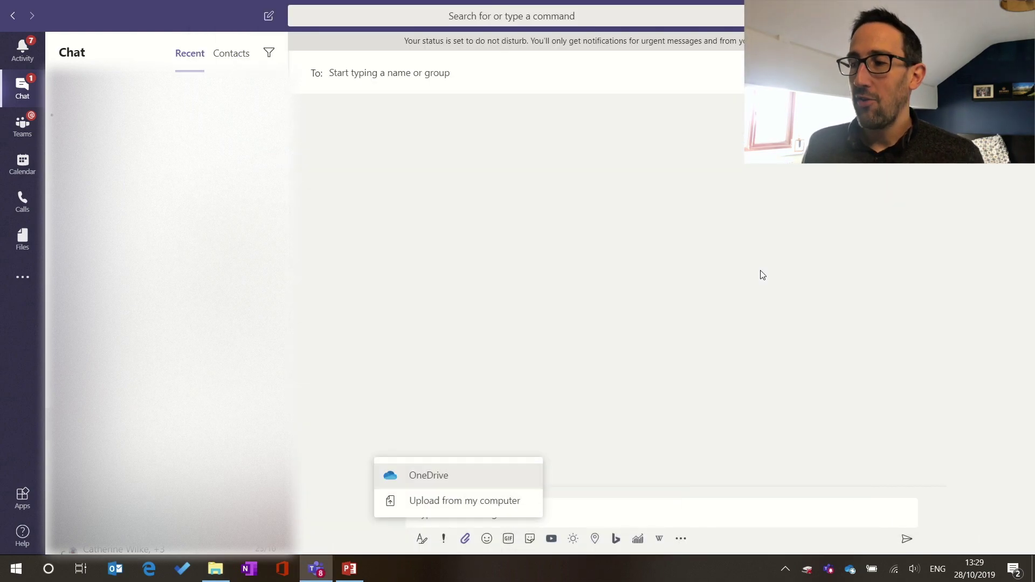